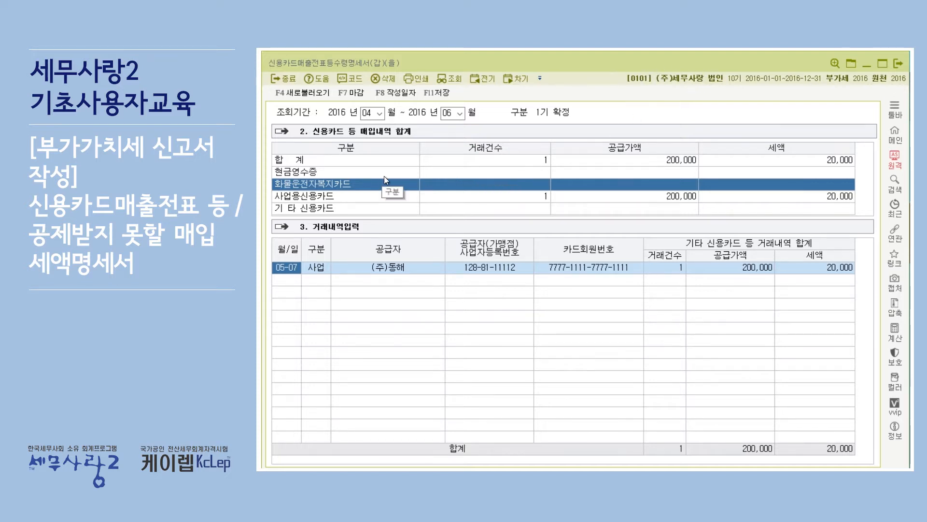
Review the cash receipt, business card and other card rows in the purchase summary, and the supplier in the transaction list
click(308, 171)
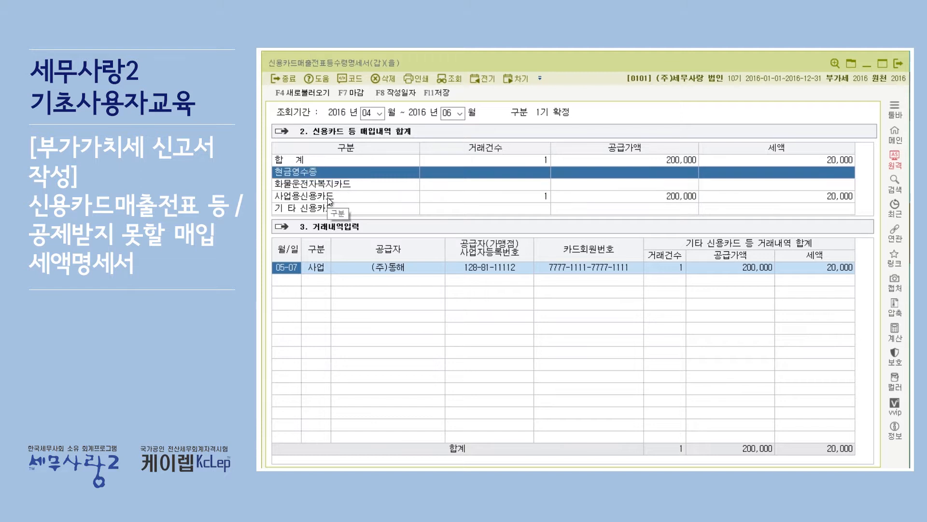
click(352, 196)
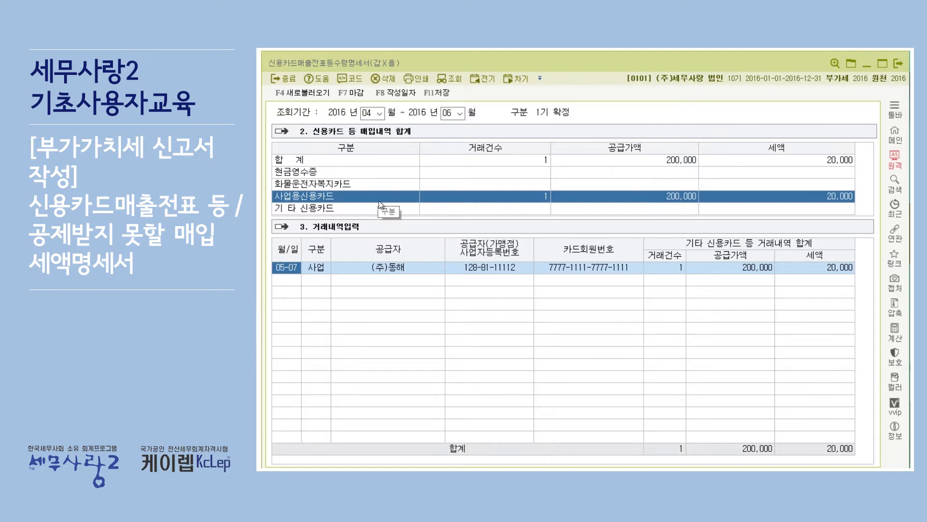
click(459, 211)
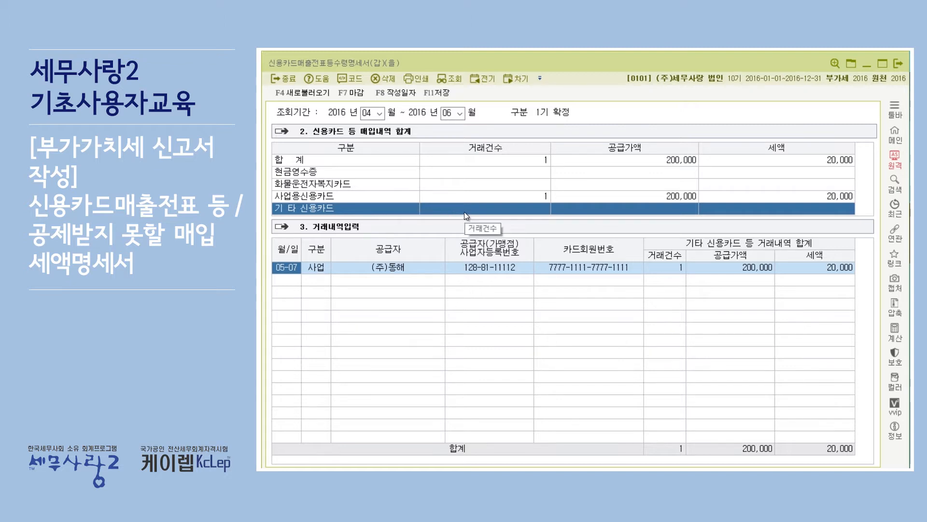
click(469, 199)
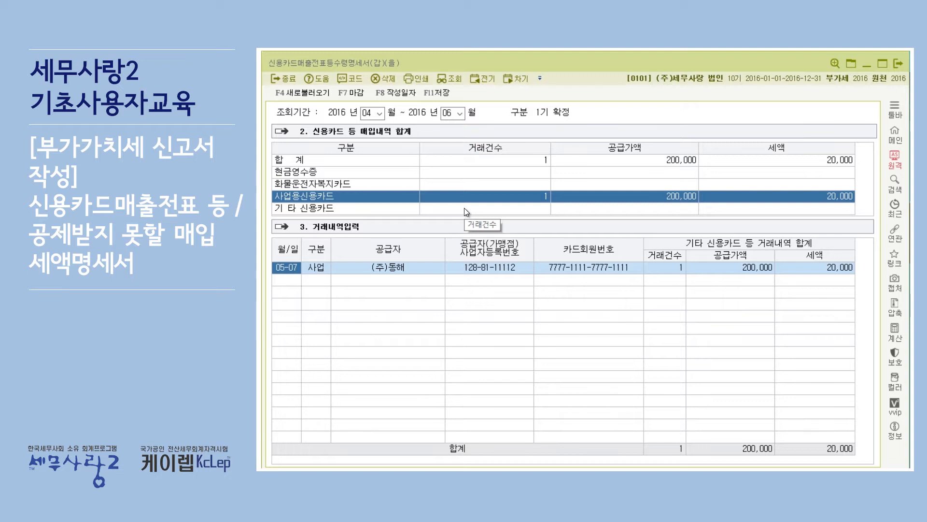
click(465, 207)
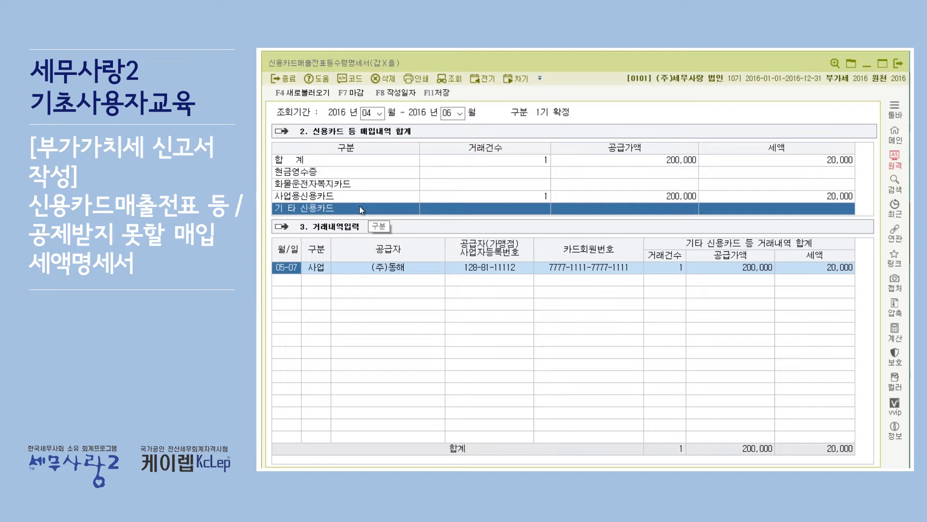
click(451, 199)
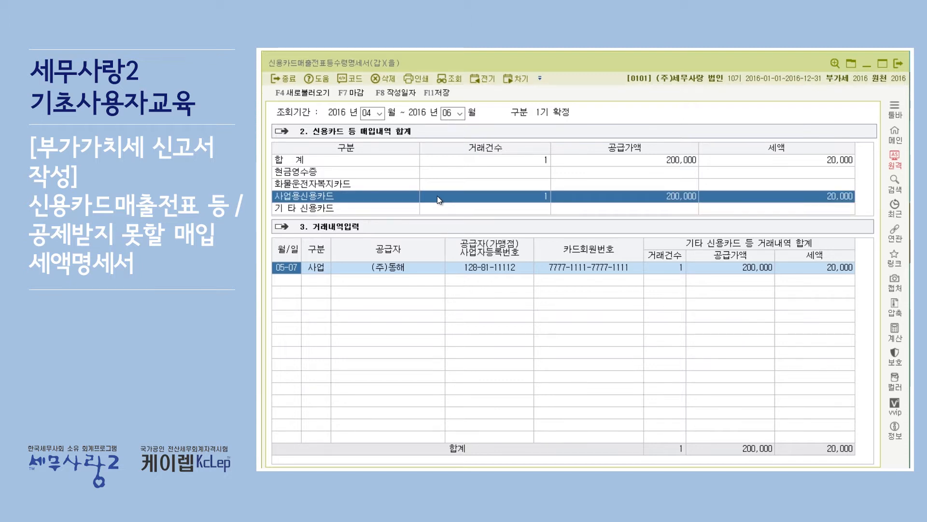
click(357, 208)
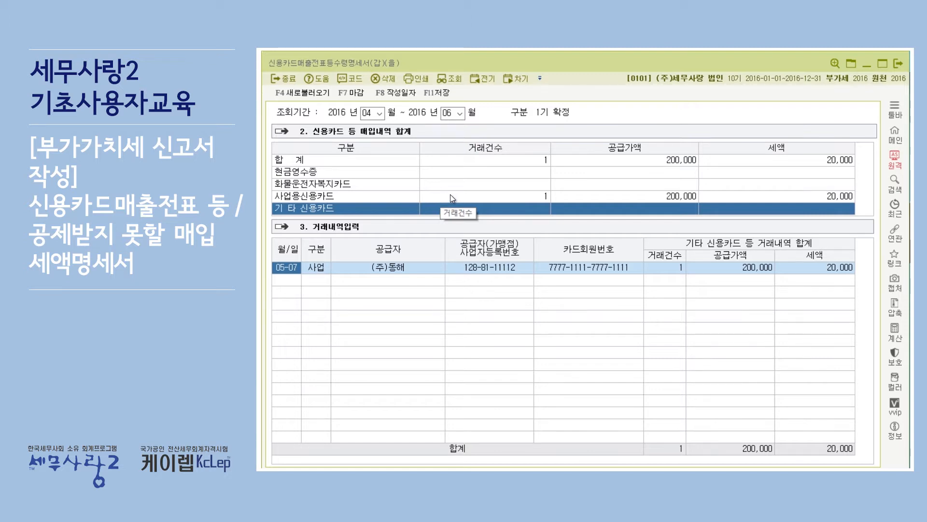
click(477, 198)
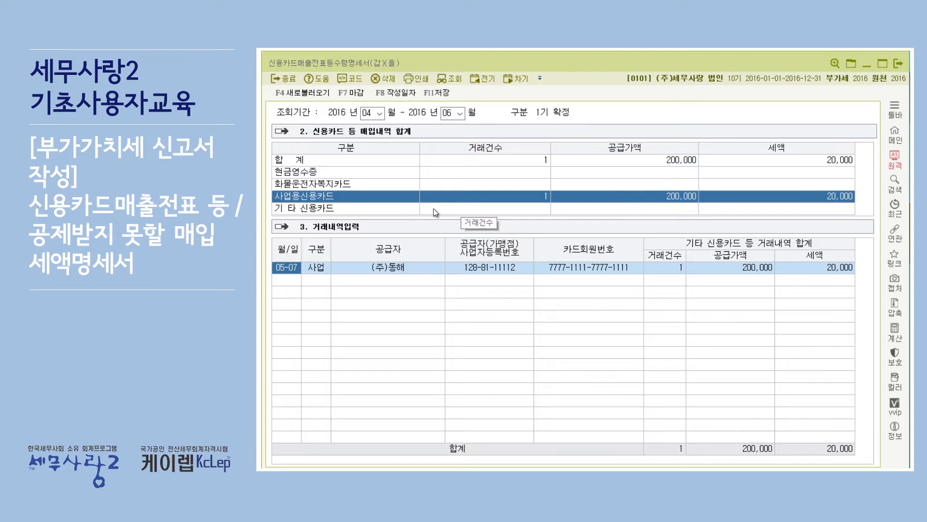
click(567, 209)
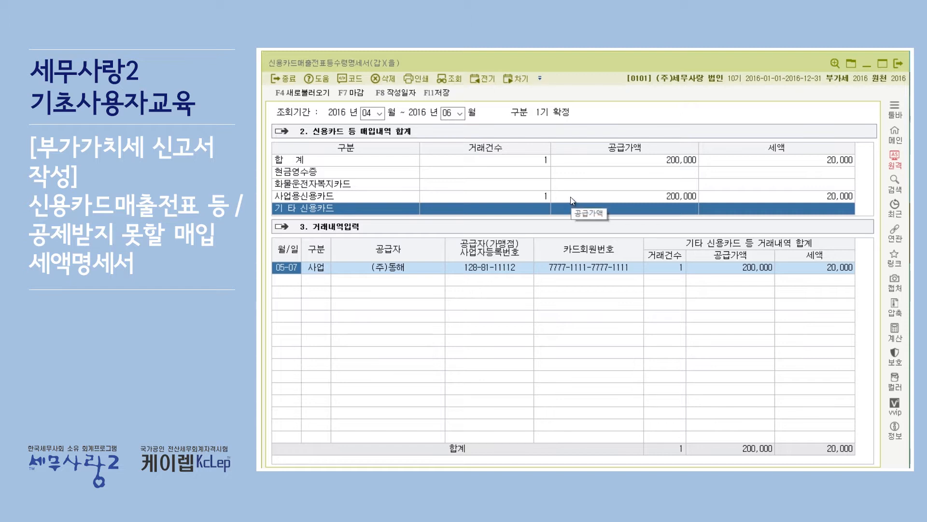
click(570, 196)
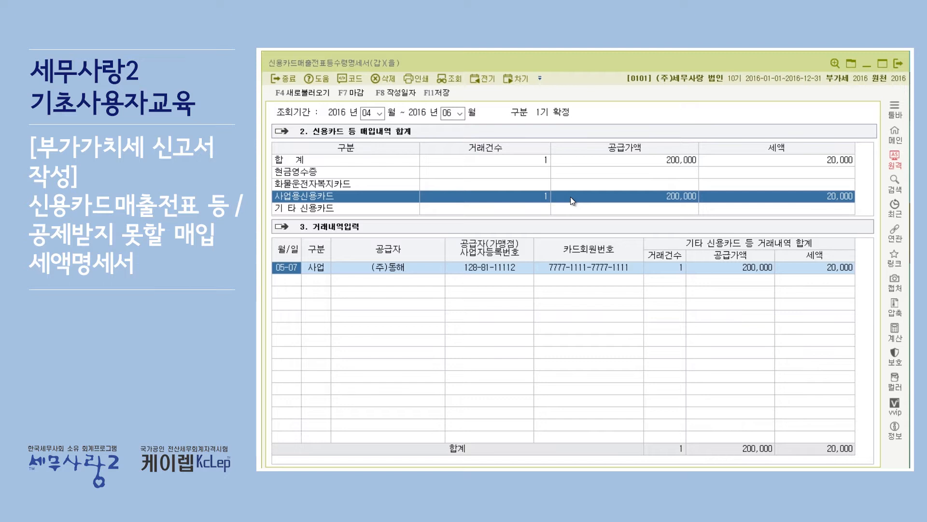
click(526, 211)
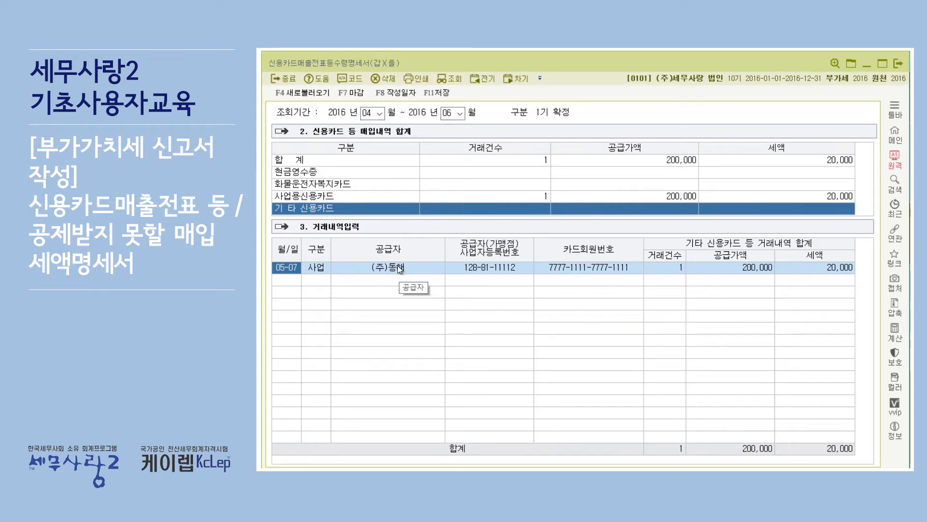
click(471, 195)
click(424, 265)
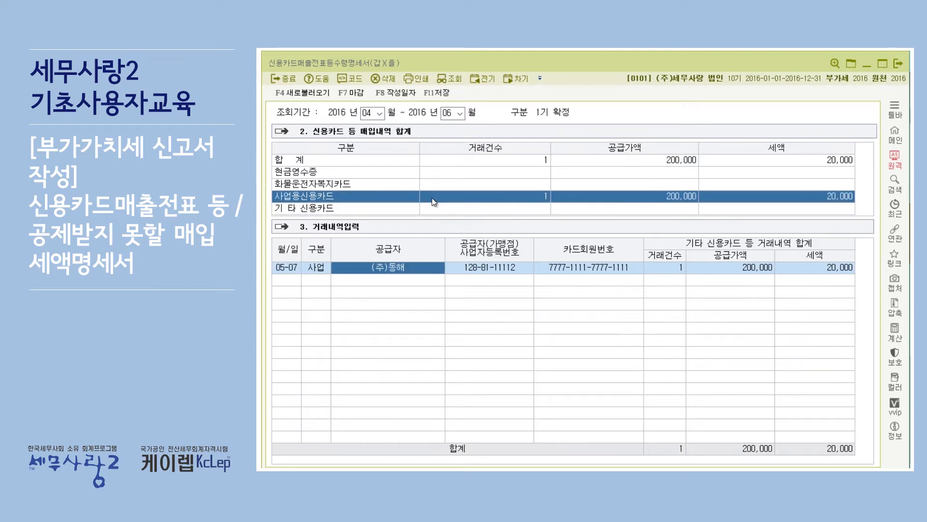
Preview the printed form of the 신용카드매출전표등수령명세서 down to its section on other card receipts
click(414, 83)
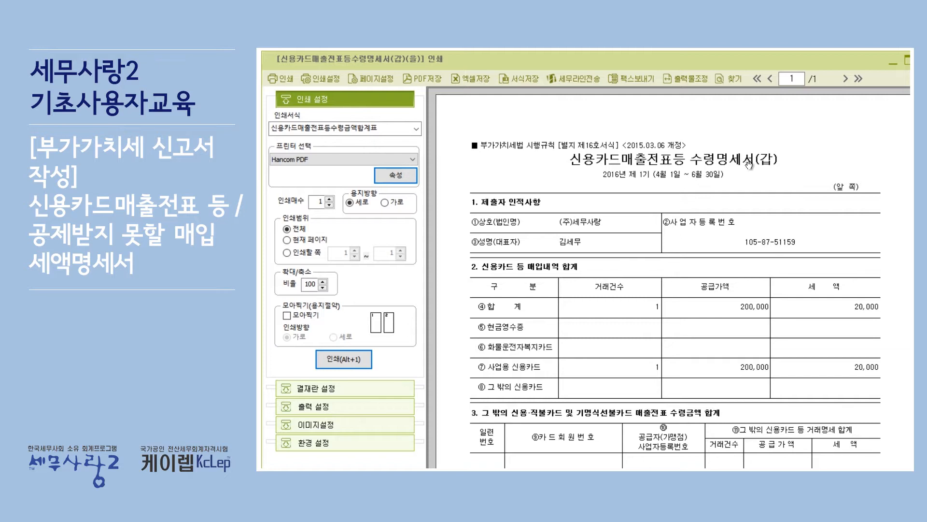
scroll(751, 167, down, 3)
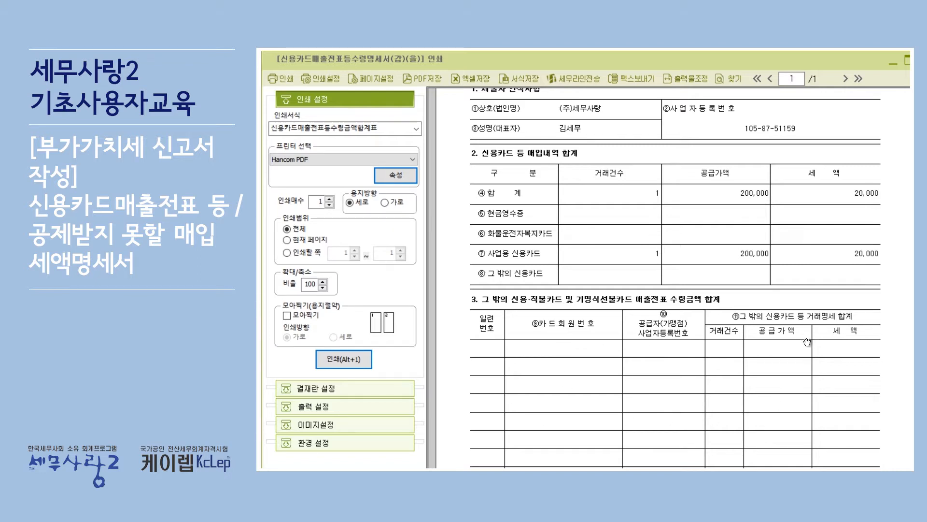
key(Escape)
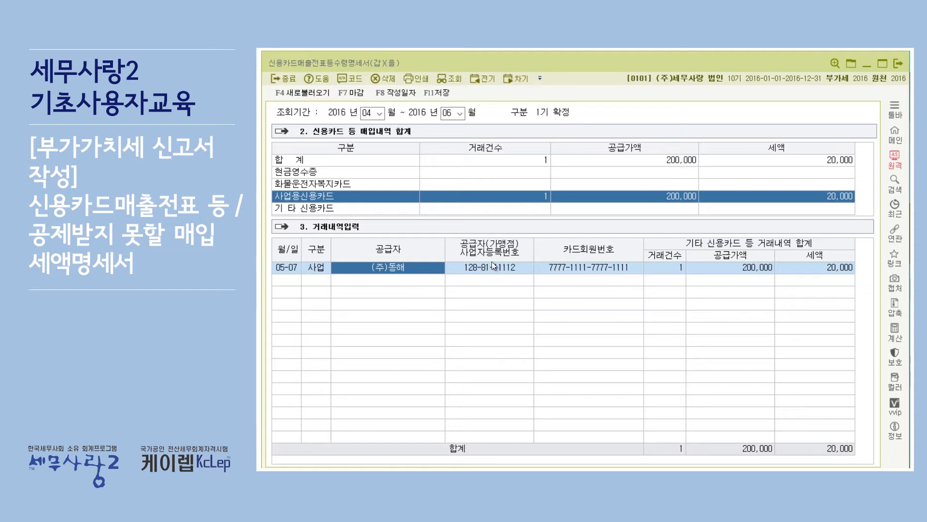
Compare the 기타 신용카드 and 사업용신용카드 rows with the supplier registration and card number fields of the 05-07 transaction
click(406, 208)
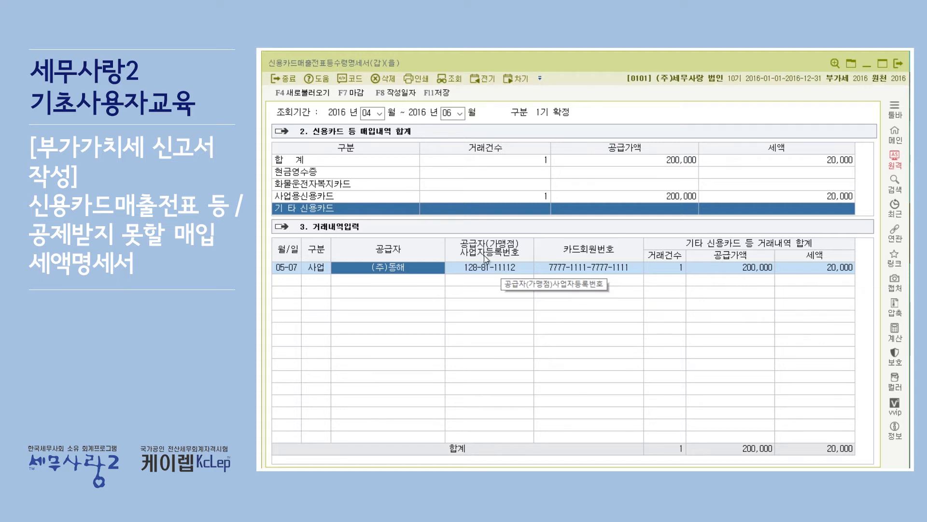
click(523, 268)
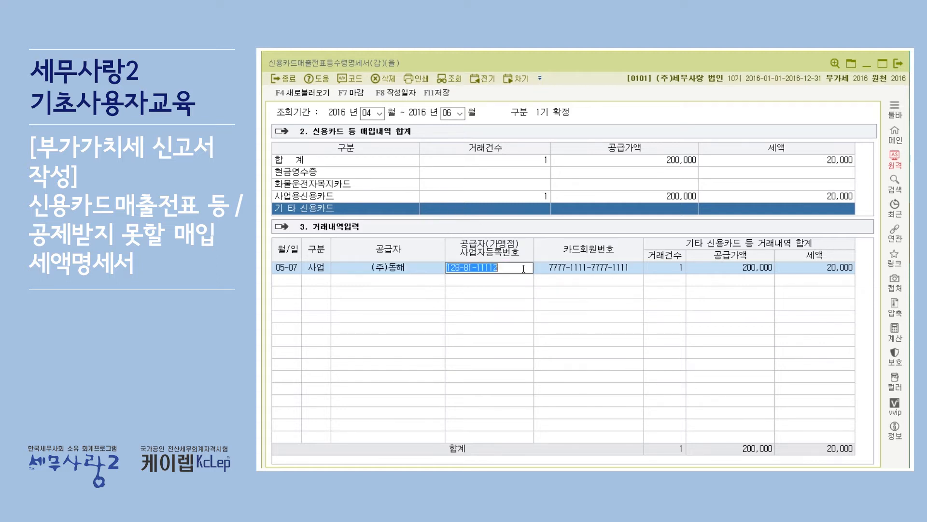
click(566, 268)
click(638, 196)
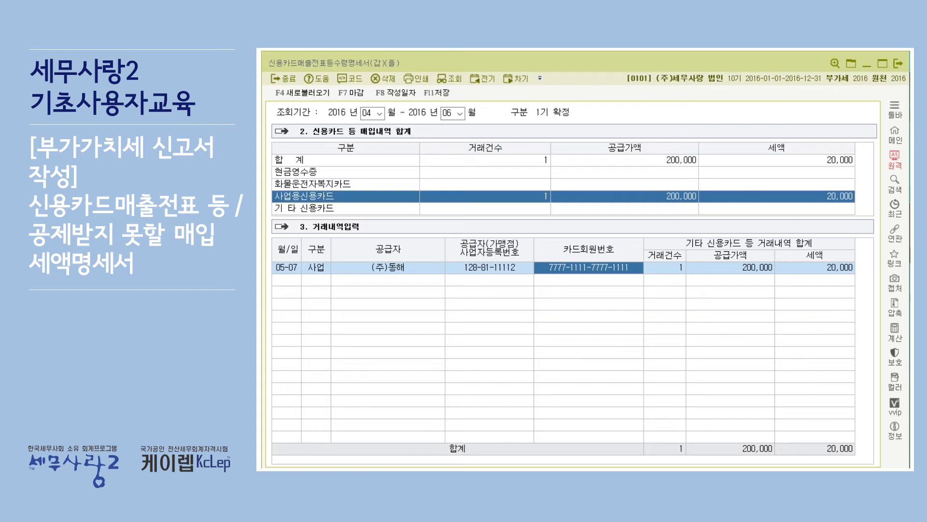
Reload the statement from the voucher data, replacing the existing entries, and view the filing date setting
click(326, 96)
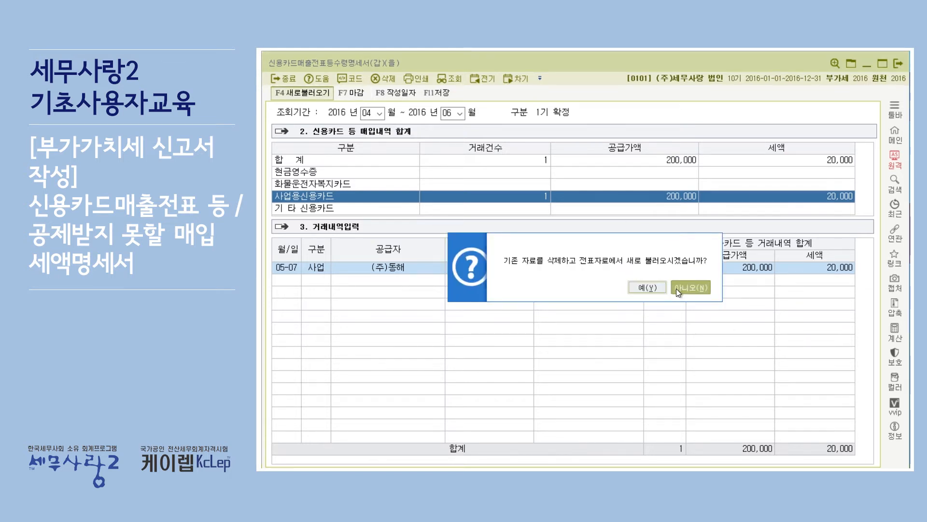
click(647, 287)
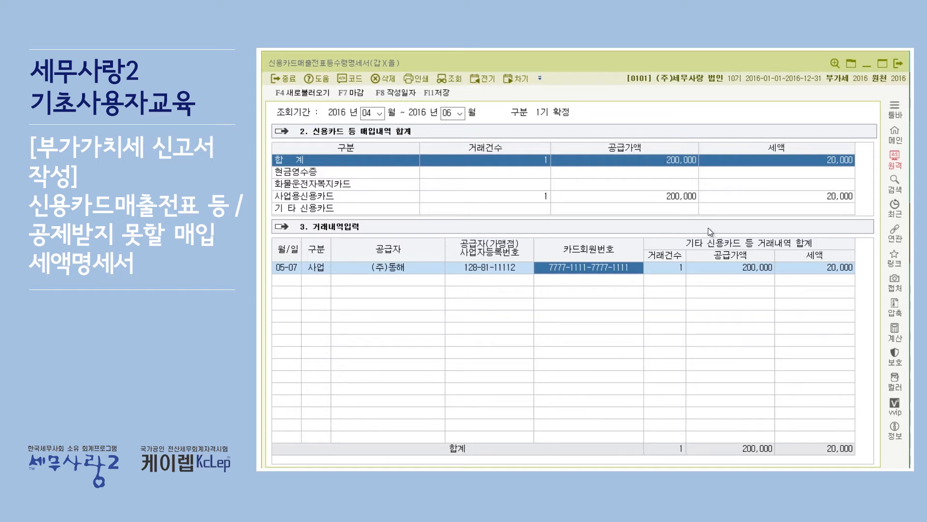
click(397, 92)
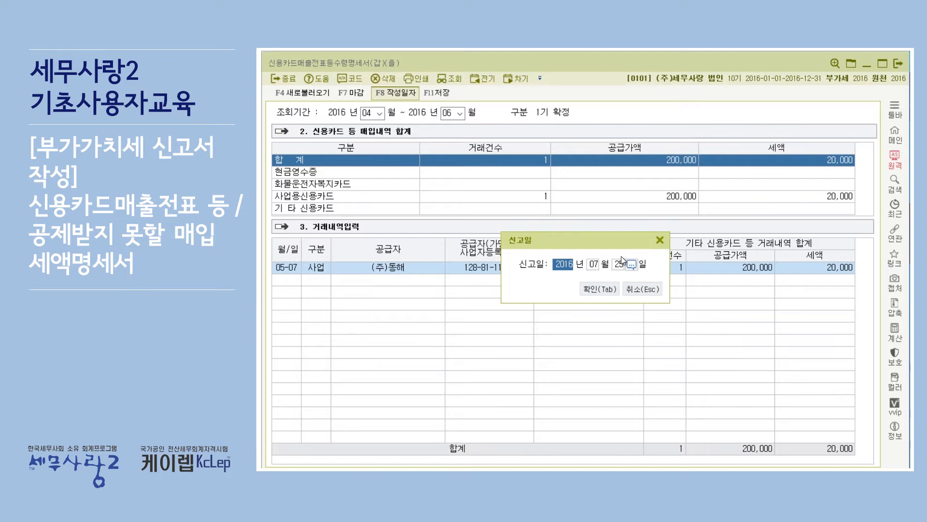
click(661, 240)
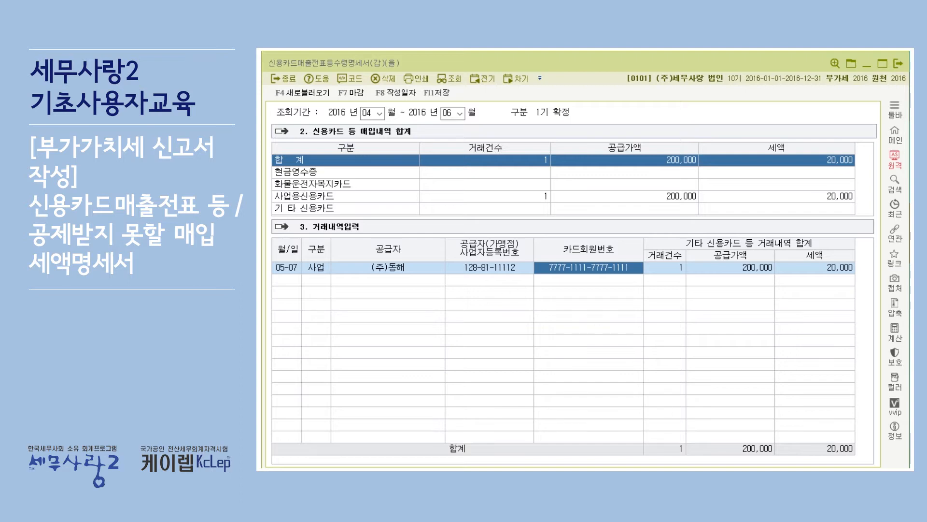
List the 매입매출전표입력 vouchers for months 04 to 06 and select the 상품 purchase dated May 7
key(Escape)
click(306, 80)
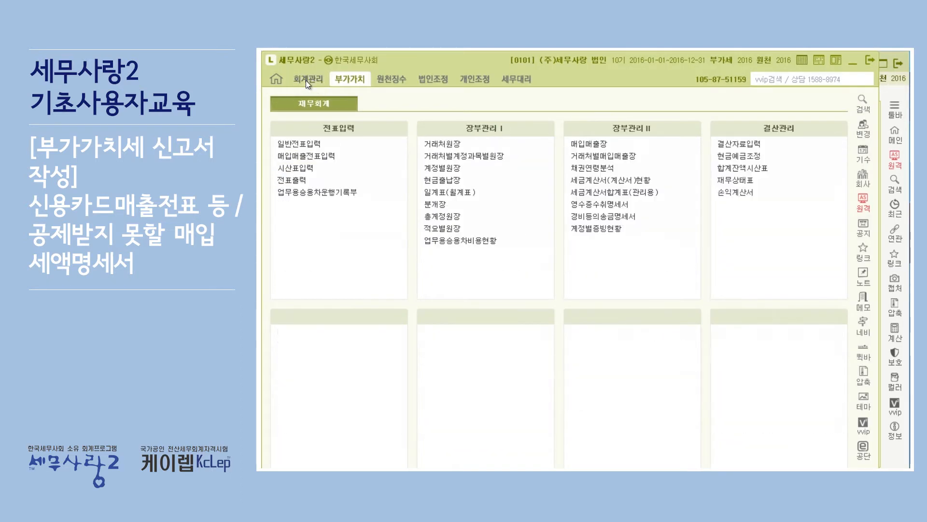
click(309, 158)
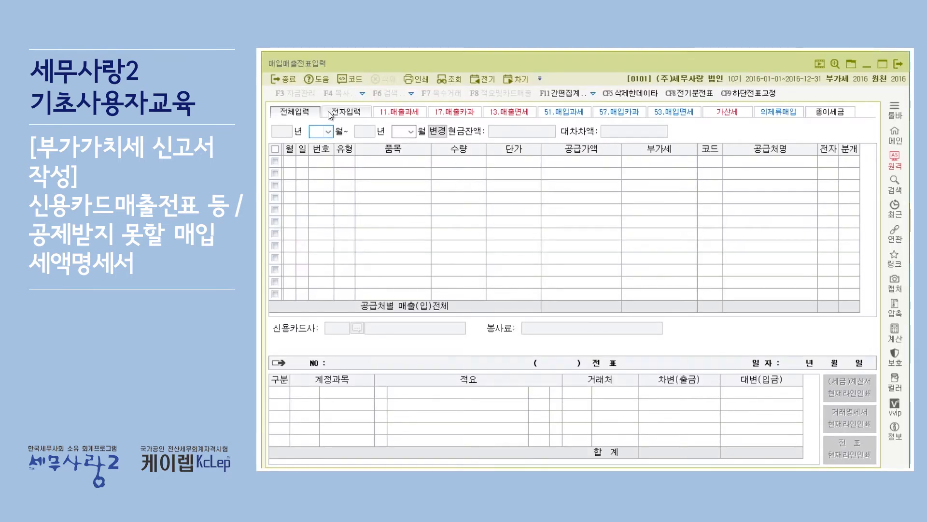
text(04)
key(Return)
text(06)
key(Return)
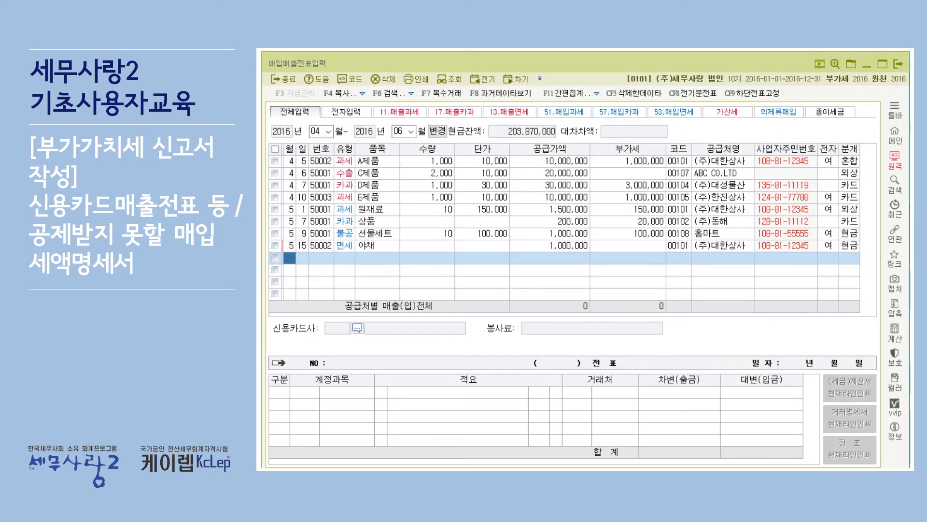
click(381, 220)
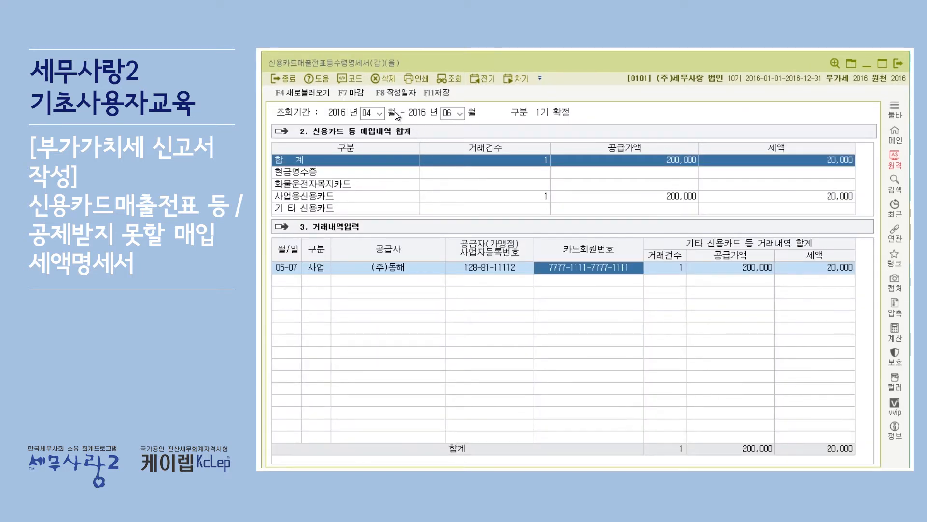
Finalize (마감) the 신용카드매출전표등수령명세서 for April to June 2016 and return to the 매입매출전표입력 window
click(358, 96)
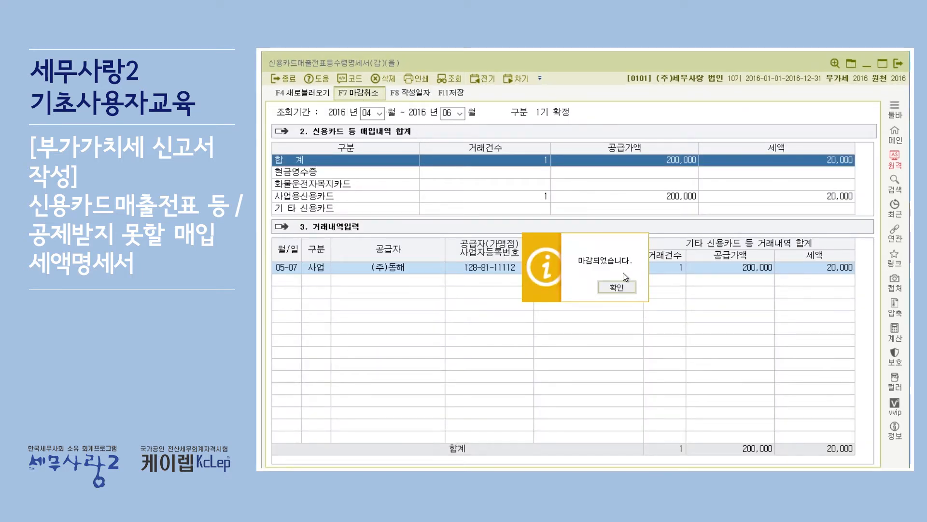
click(619, 284)
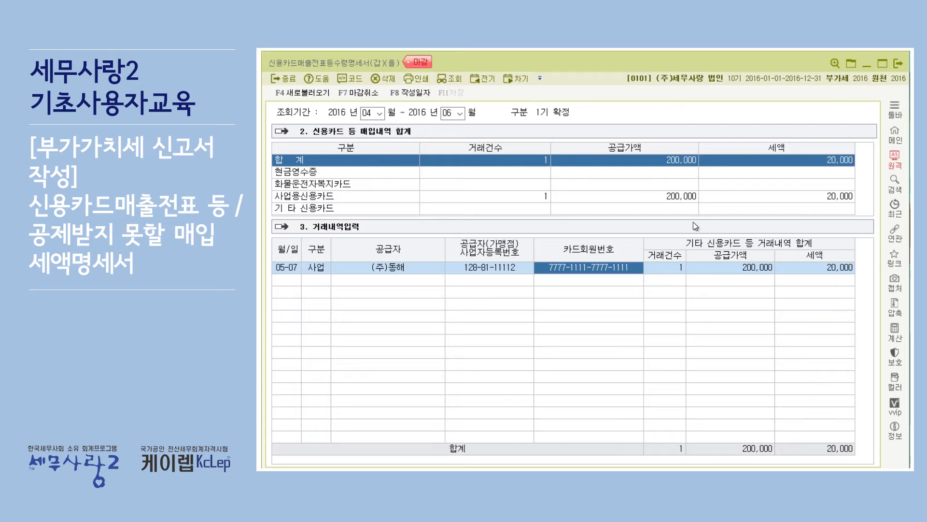
click(462, 194)
click(462, 182)
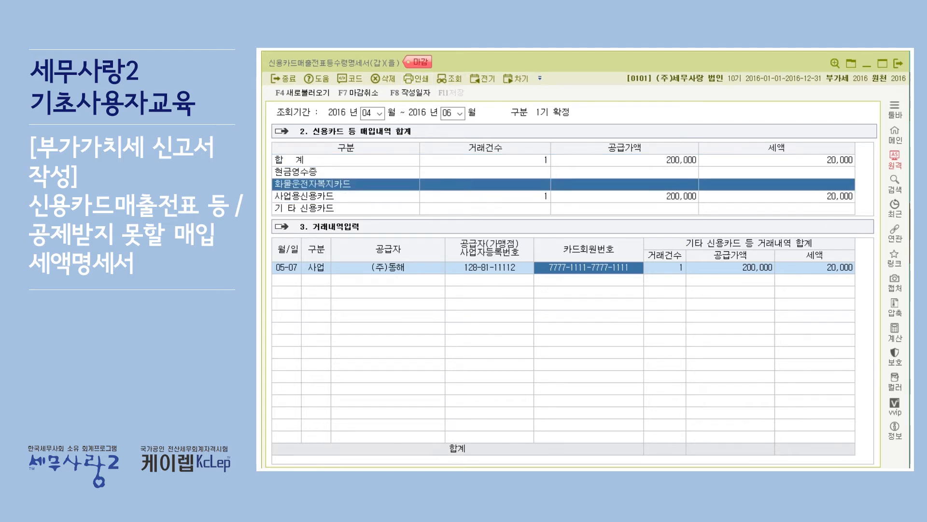
click(860, 468)
key(Escape)
click(896, 64)
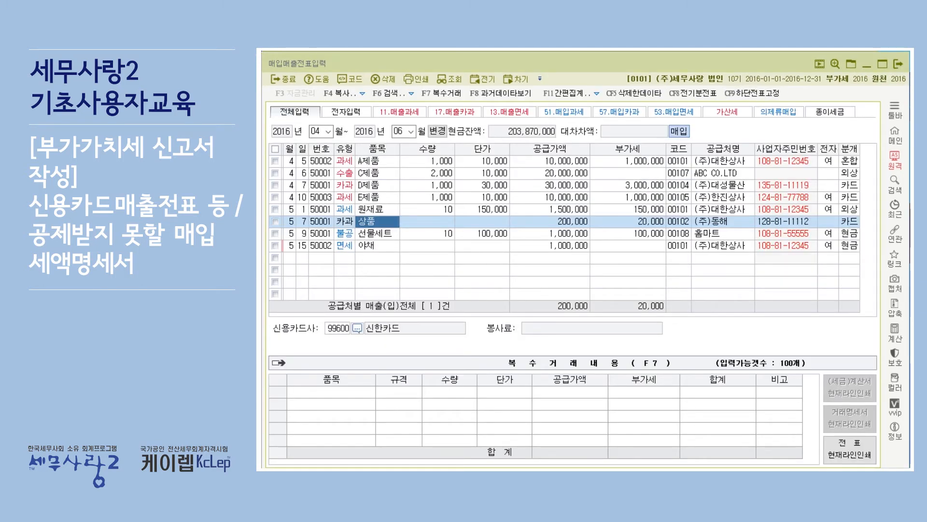
Open the 신용카드매출전표등발행금액집계표 and examine the card amount of taxable sales and the tax invoice issued amount
key(alt+Tab)
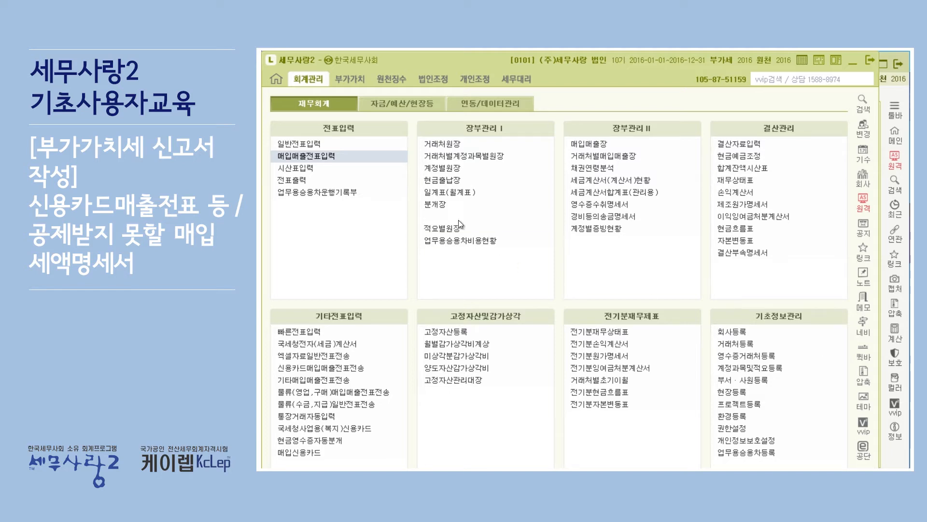
click(341, 81)
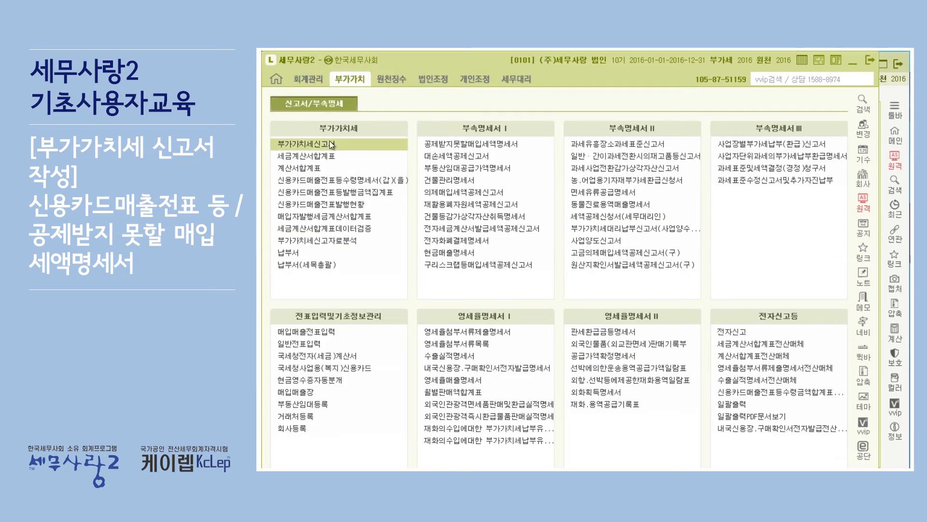
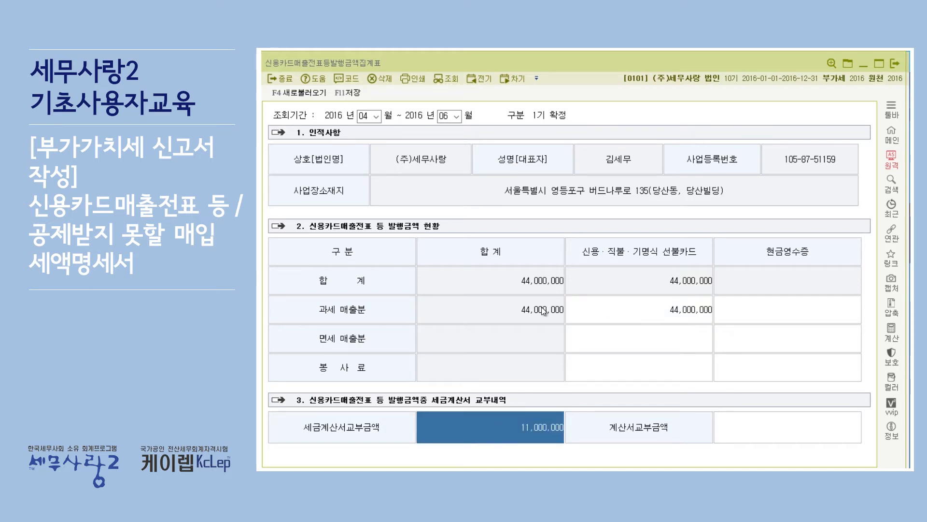
click(642, 310)
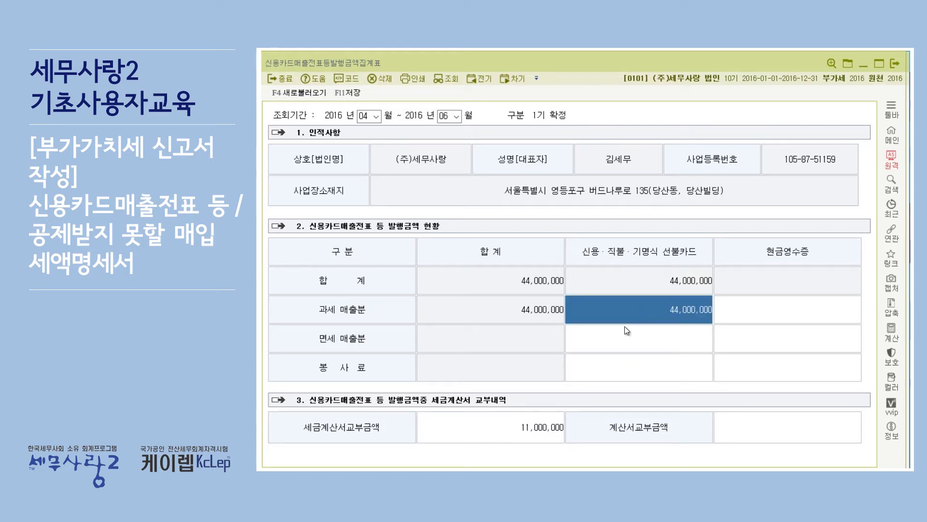
click(520, 425)
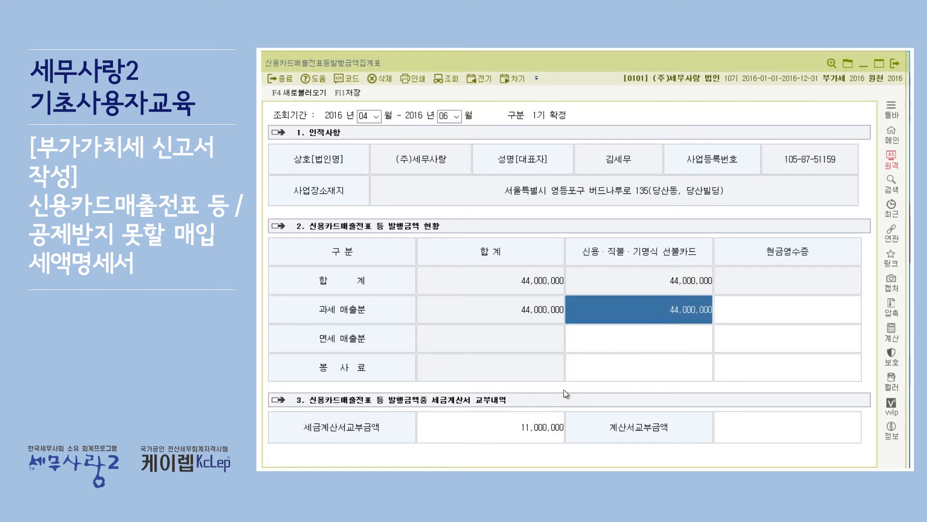
Compare the card amount of 과세 매출분 with the 세금계산서교부금액 on the 신용카드매출전표등발행금액집계표
click(515, 424)
click(661, 309)
click(502, 430)
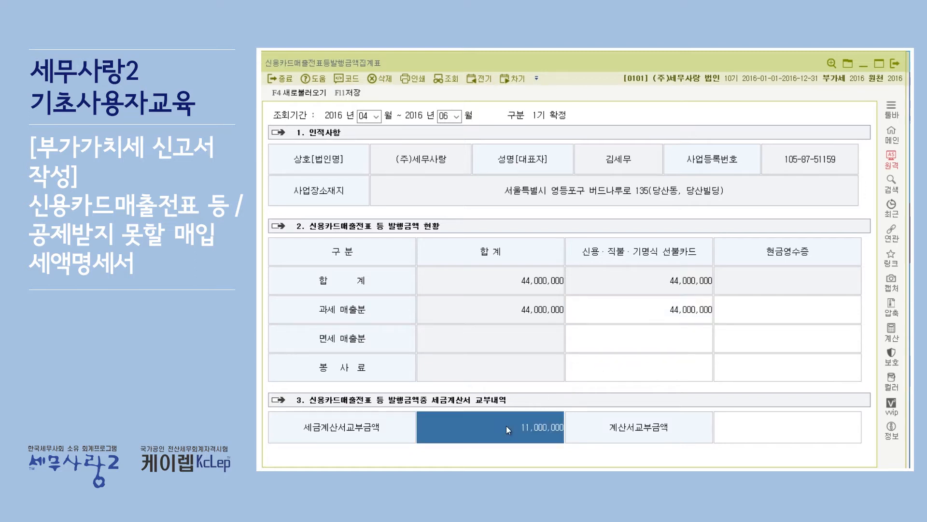
click(673, 298)
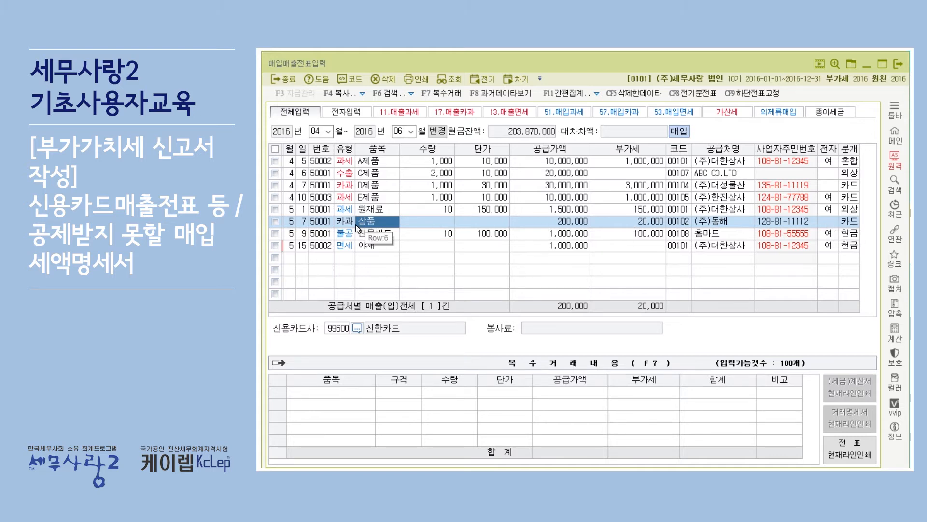
Review the 원재료 and 선물세트 purchase vouchers in 매입매출전표입력 and select the E제품 sale dated April 10
click(415, 209)
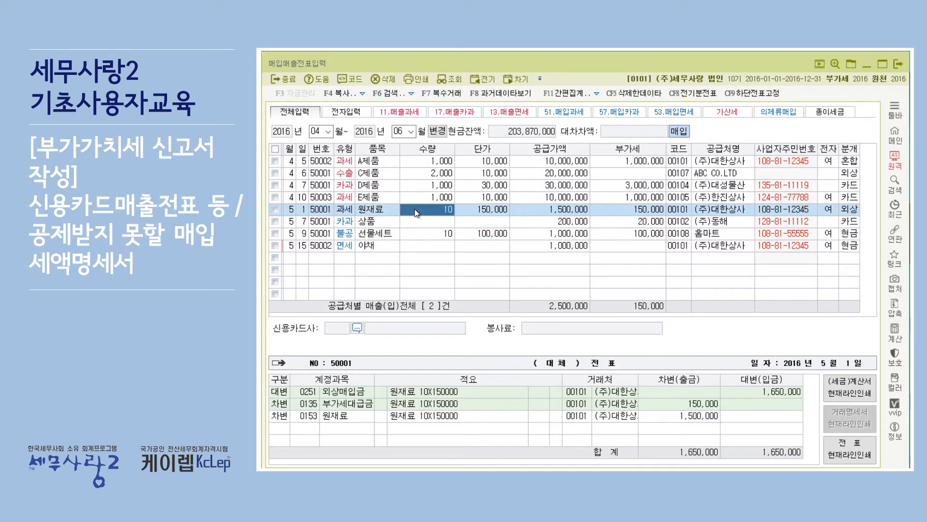
click(412, 233)
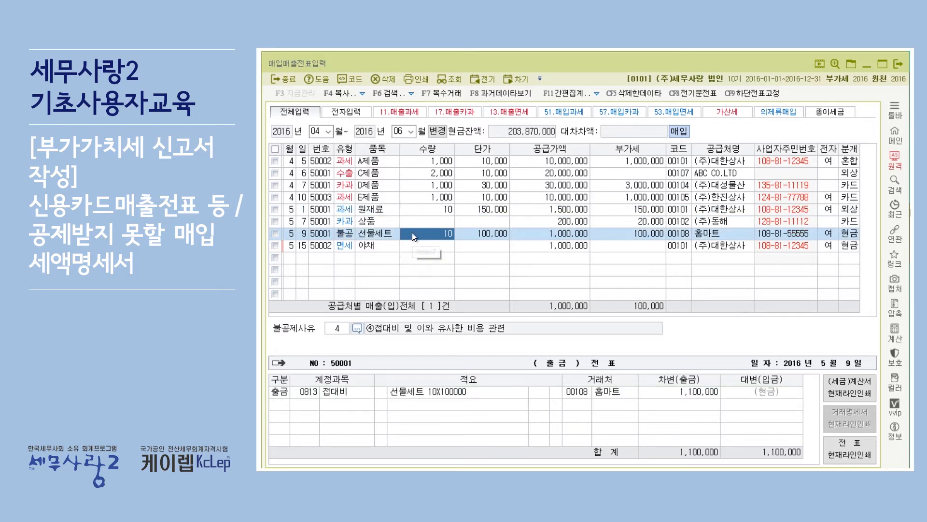
click(406, 180)
click(409, 196)
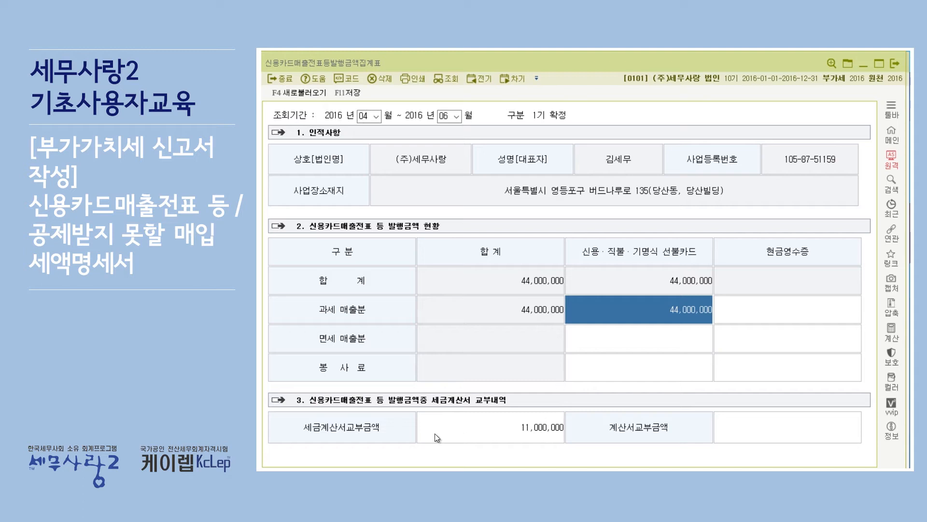
Recheck the 세금계산서교부금액 against the taxable card sales after viewing the E제품 voucher
click(527, 428)
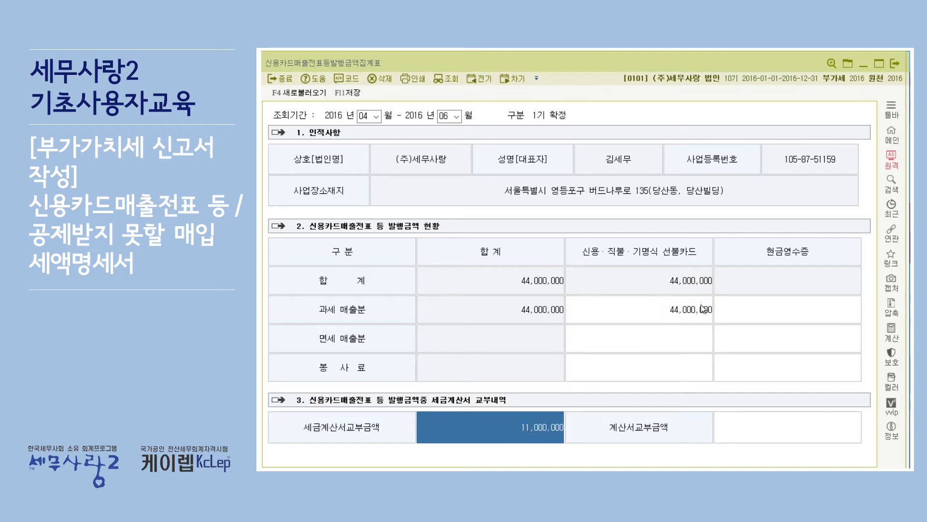
click(679, 311)
click(518, 427)
click(608, 308)
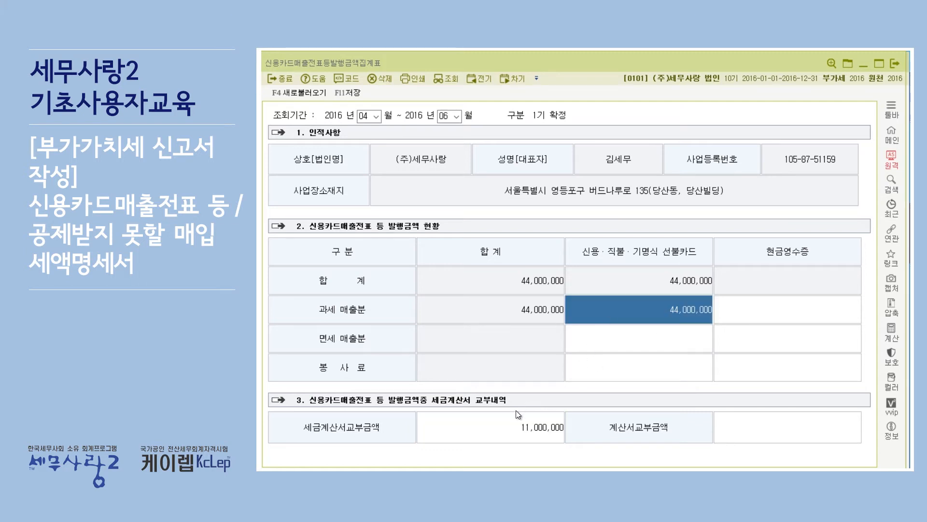
click(517, 425)
click(624, 306)
click(513, 429)
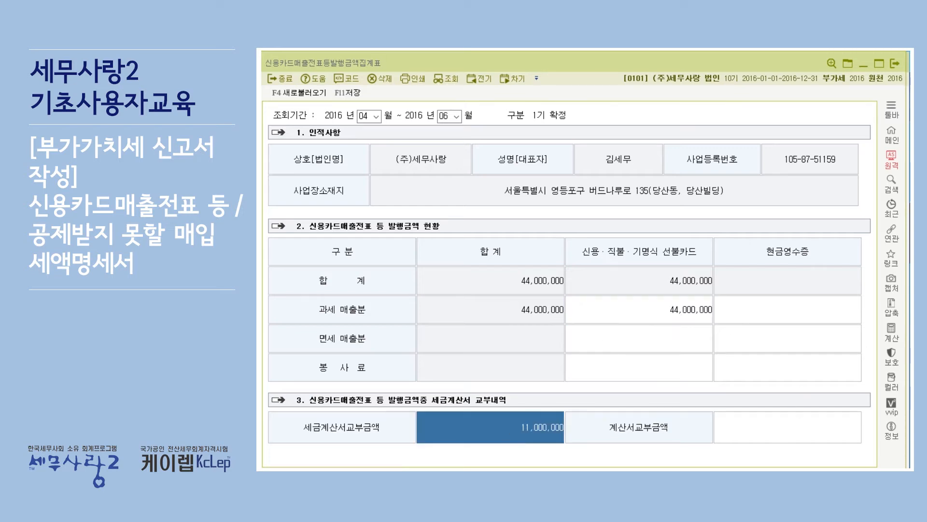
Open the 부가가치세신고서 and load the return for April 1 to June 30, 2016
key(Escape)
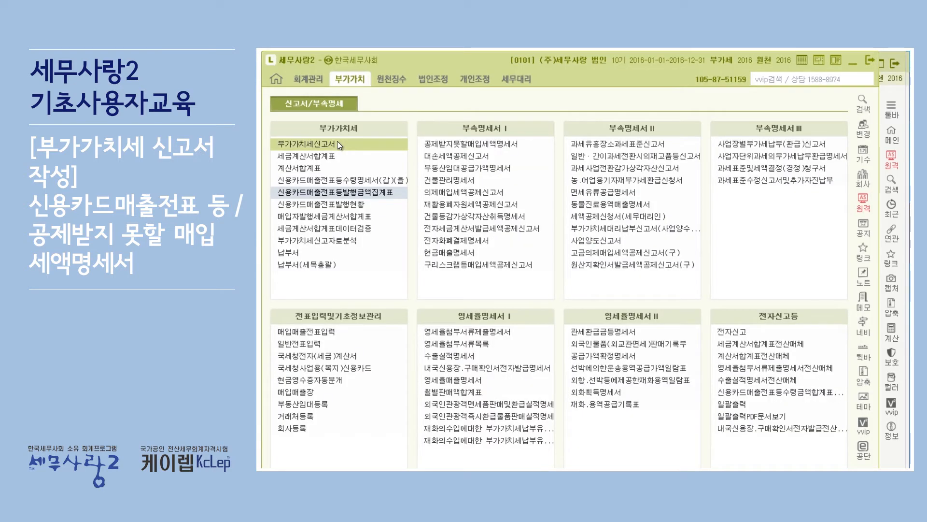
click(340, 141)
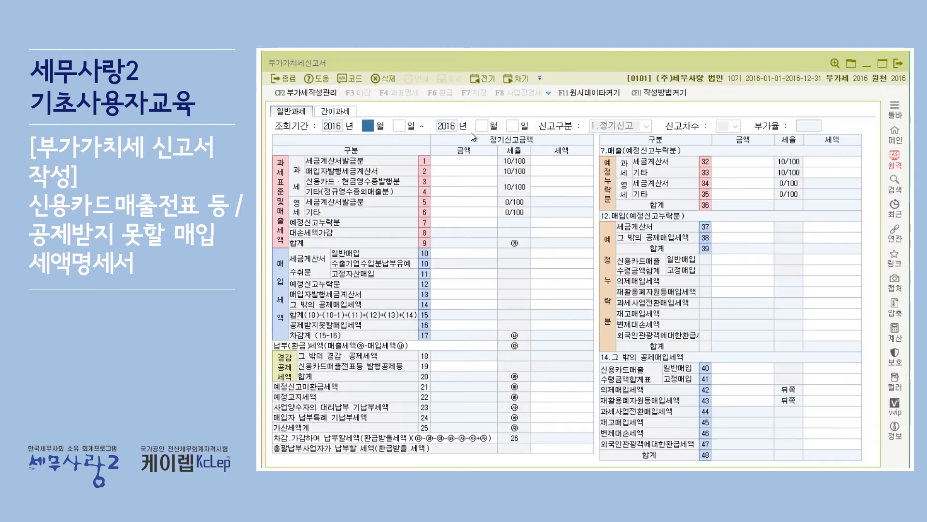
text(4)
key(Return)
key(Return)
key(Return)
key(Return)
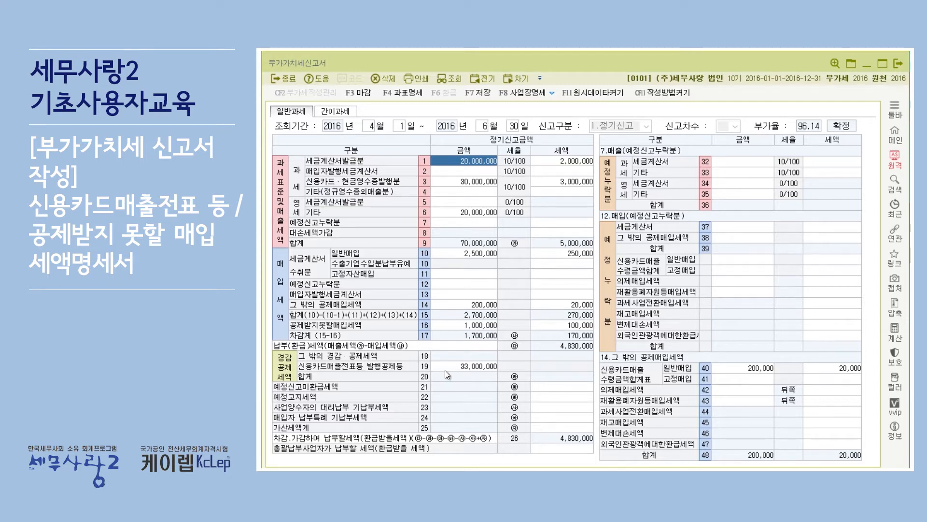
Check the 신용카드매출전표등 발행공제등 amount on line 19 of the return against the 발행금액집계표
click(460, 367)
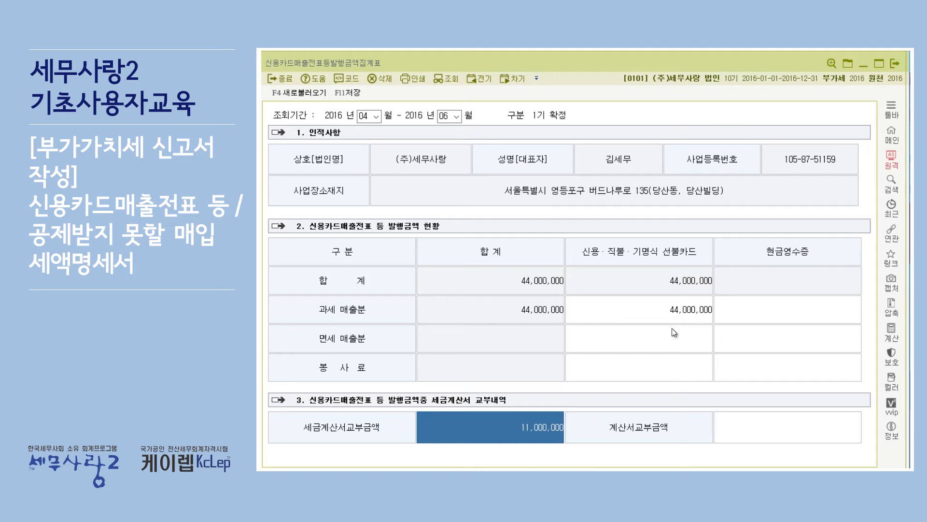
key(Escape)
key(Escape)
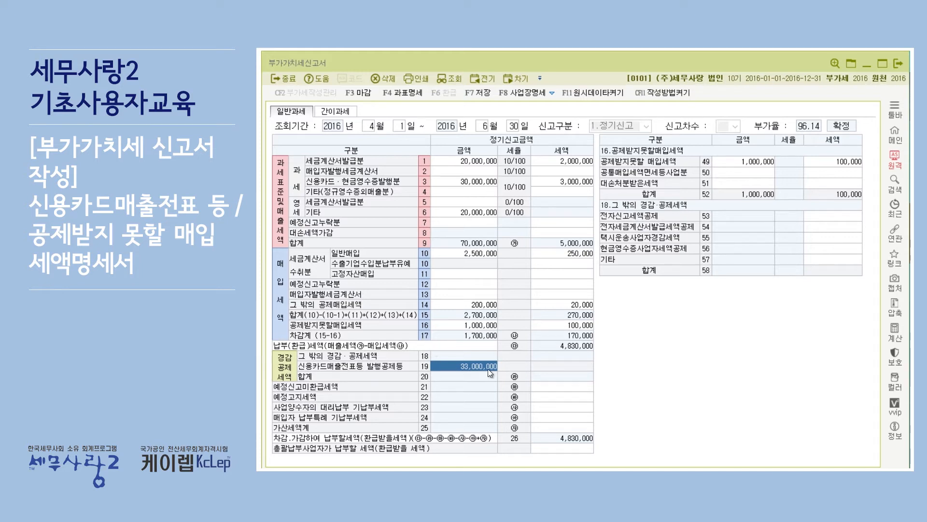
key(Return)
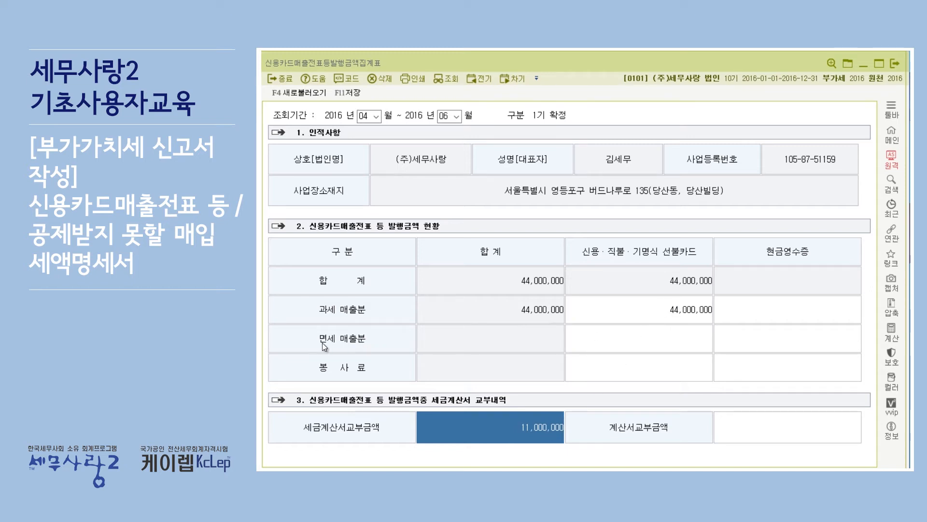
Examine the card field of 면세 매출분 together with the 계산서교부금액 field on the 발행금액집계표
click(656, 344)
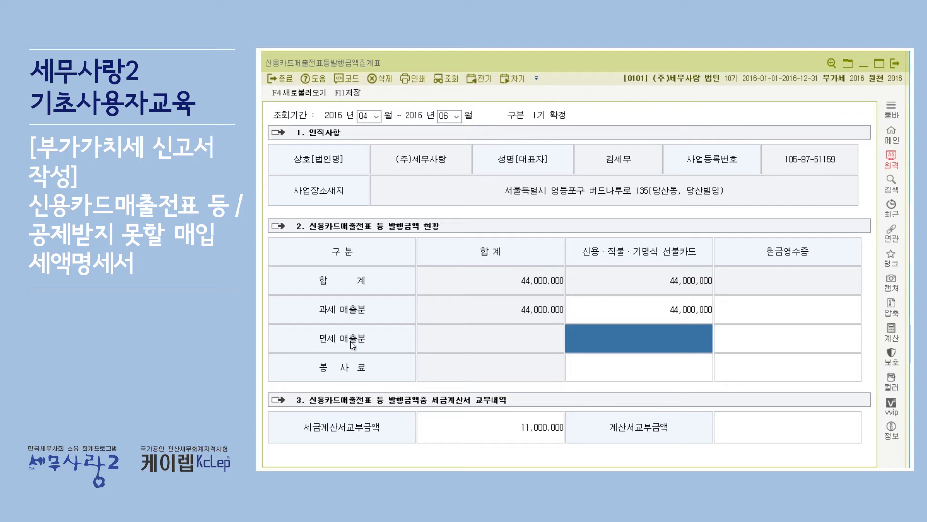
click(770, 428)
click(681, 347)
click(768, 429)
click(694, 343)
click(769, 434)
click(679, 341)
click(755, 433)
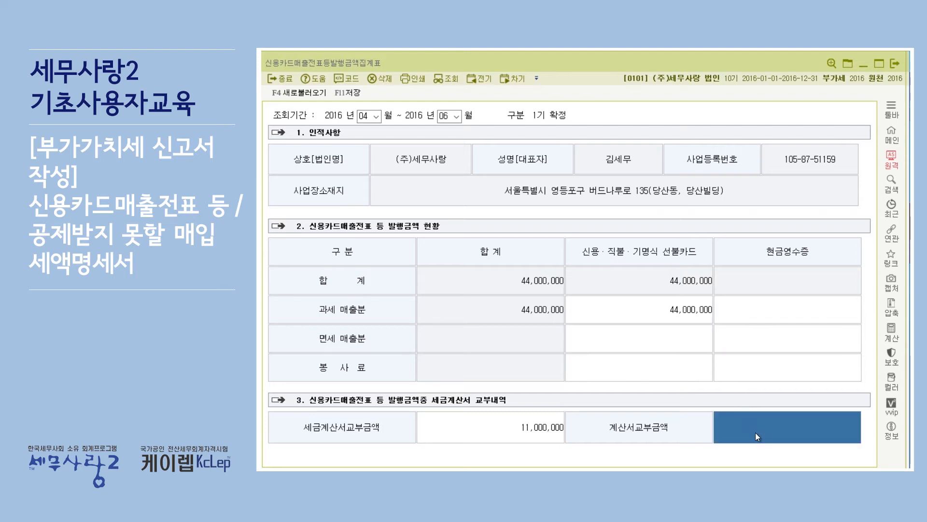
Examine the 봉사료 fields for card and 현금영수증 amounts on the 발행금액집계표
click(626, 378)
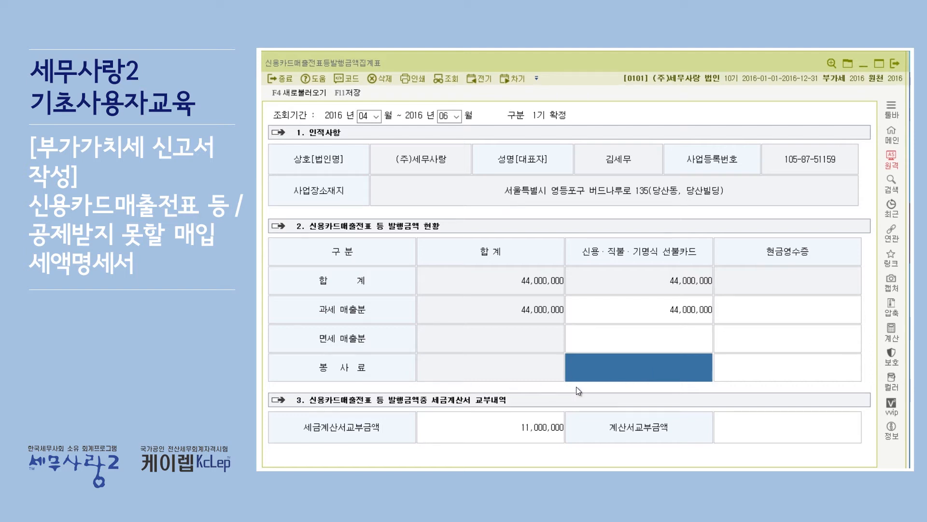
click(792, 367)
click(653, 361)
click(769, 361)
click(661, 369)
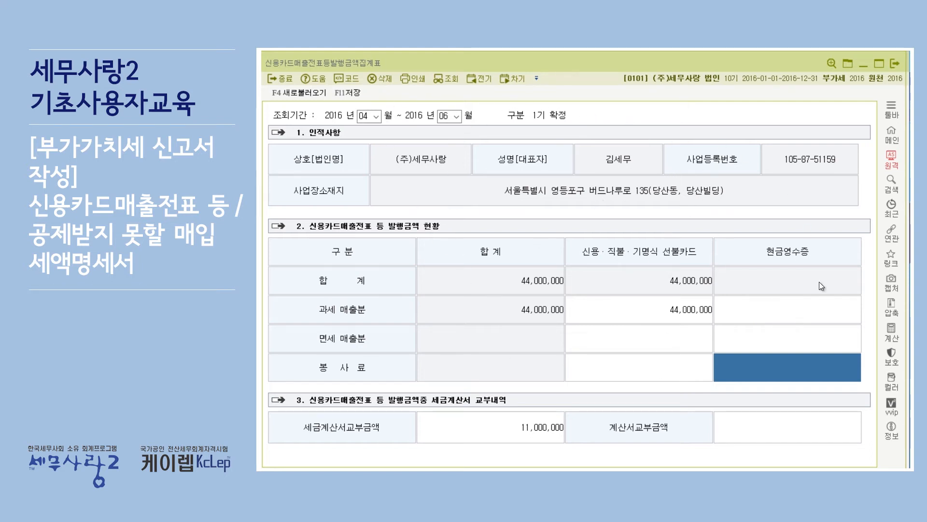
Save the 신용카드매출전표등발행금액집계표 and review its print preview down to the 세금계산서 발급금액 section
click(360, 95)
click(413, 79)
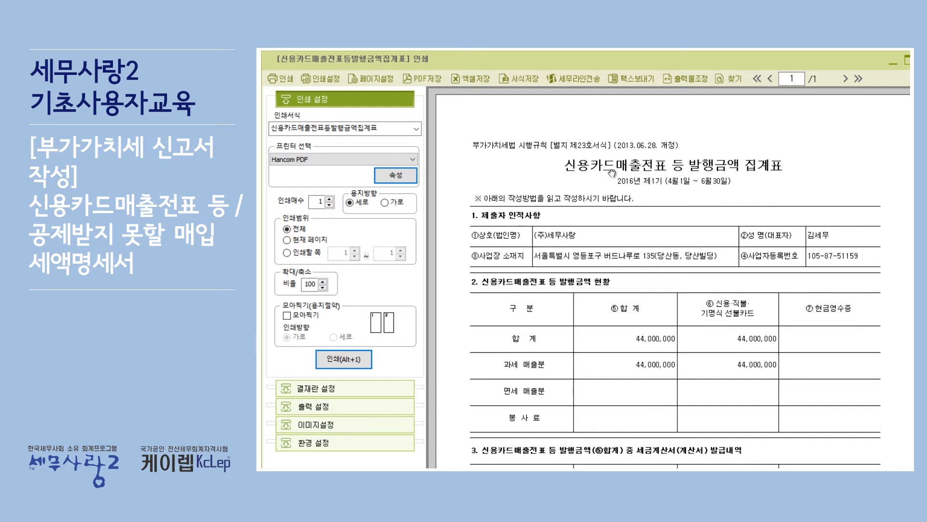
scroll(758, 175, down, 2)
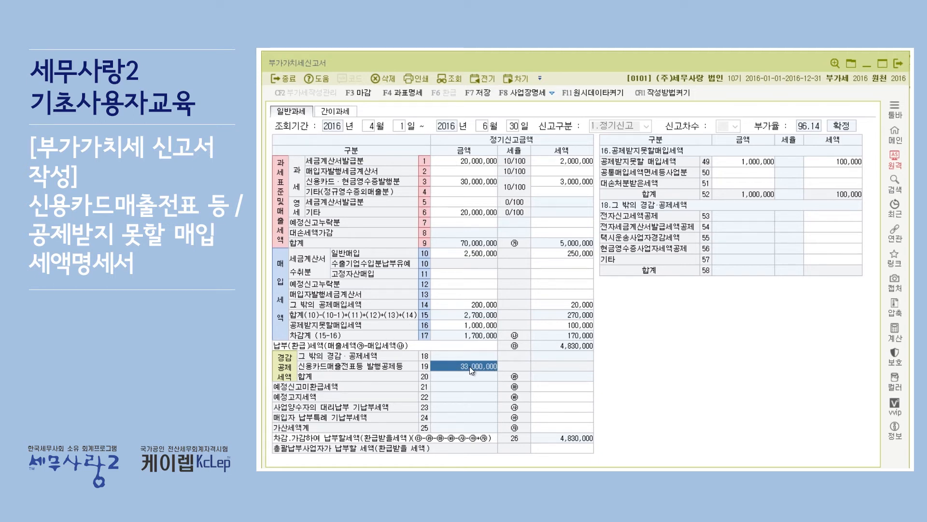
Check the amount and tax of 신용카드·현금영수증발행분 on line 3 of the return, and close the print preview and the 집계표
click(474, 182)
click(559, 179)
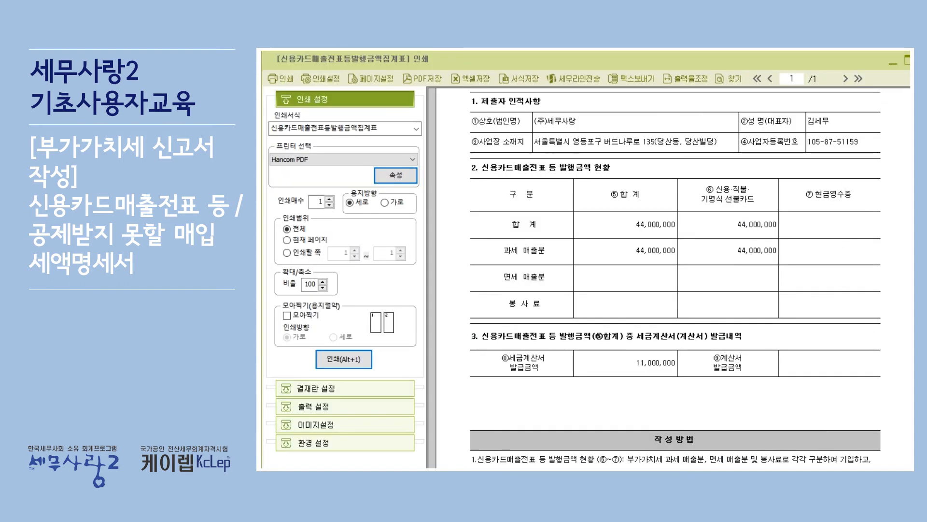
key(Escape)
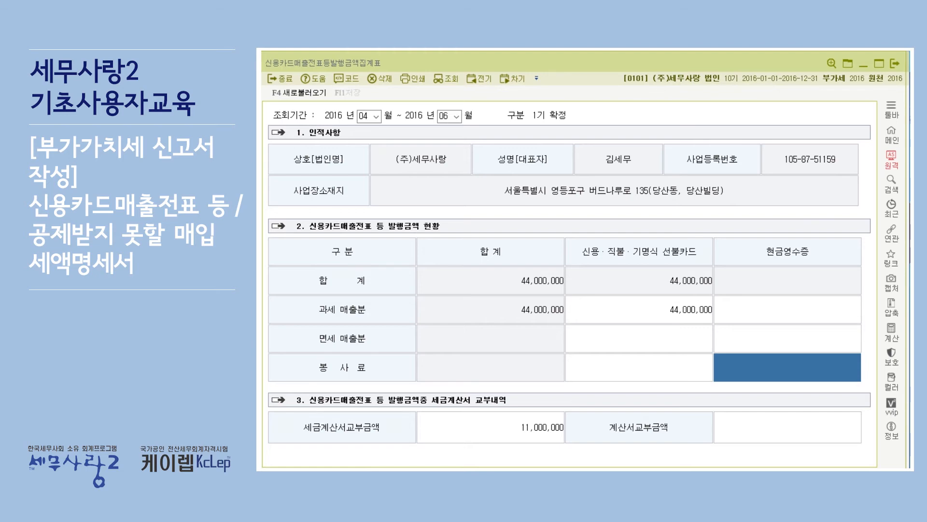
key(Escape)
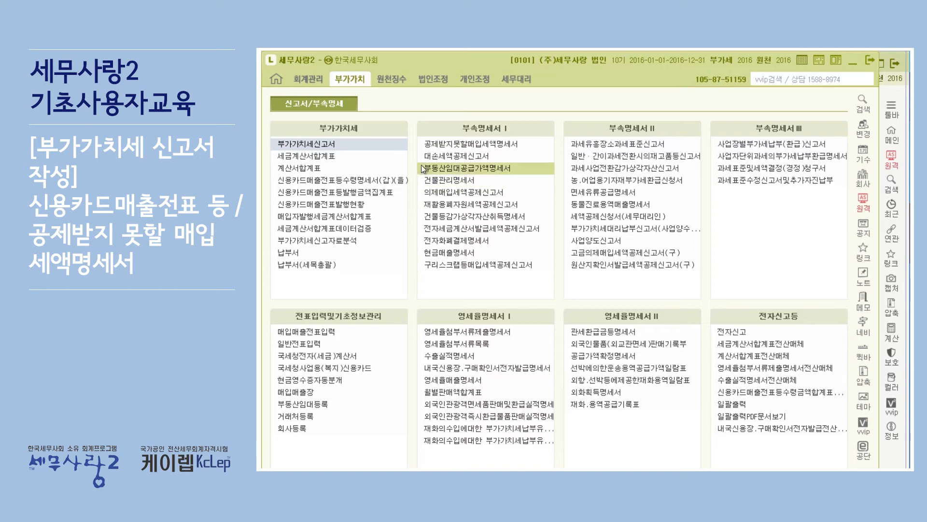
Select the 불공 선물세트 voucher dated May 9 and open the 공제받지못할매입세액명세서 in full view
click(444, 146)
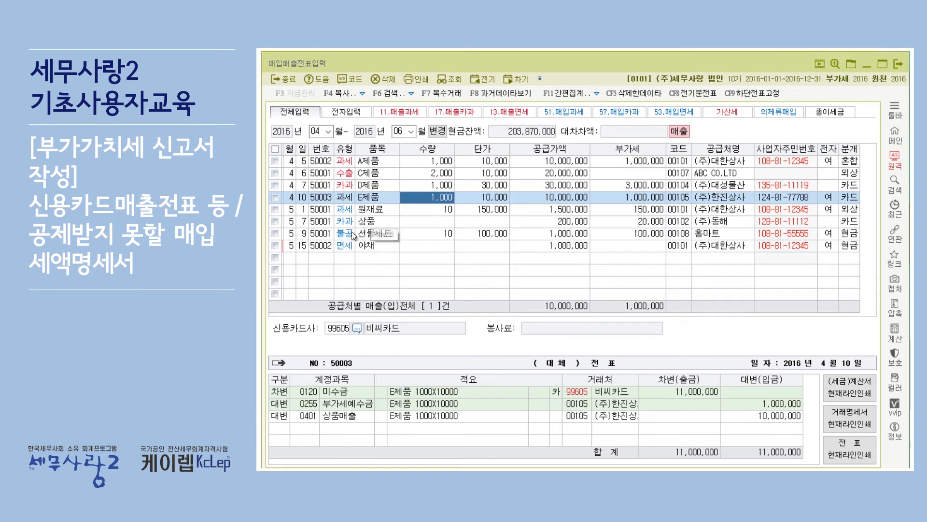
click(350, 233)
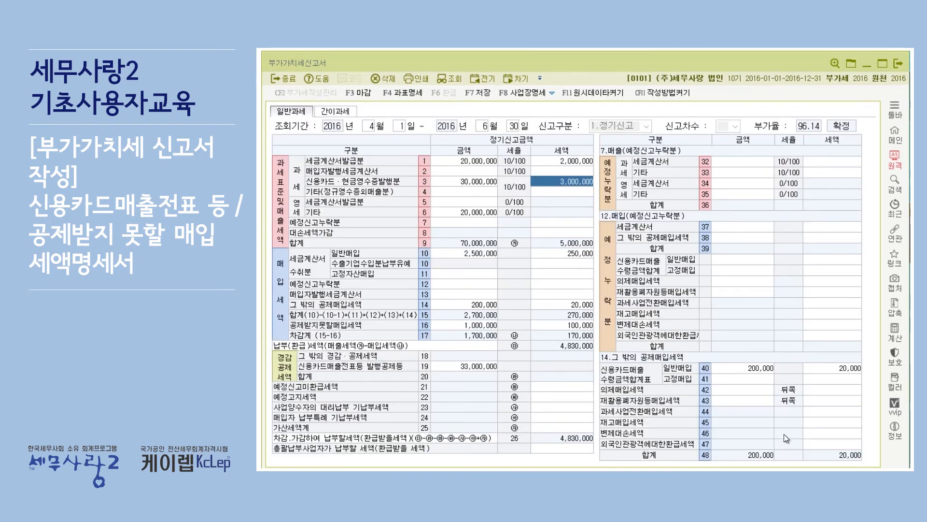
key(Escape)
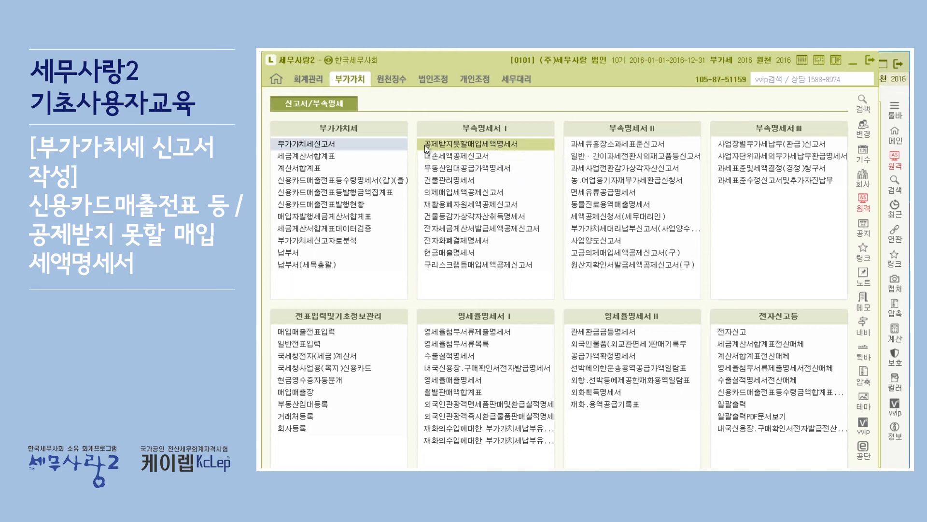
double_click(527, 143)
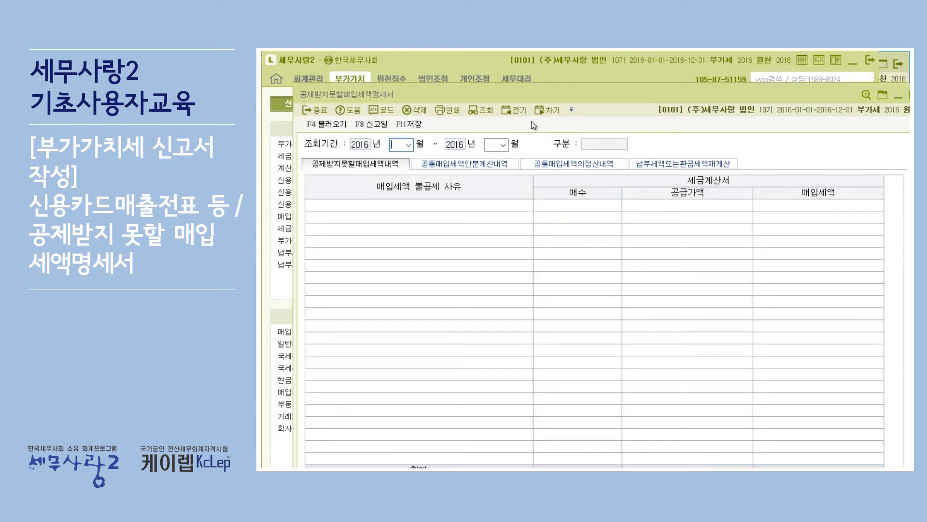
drag(512, 95, 484, 67)
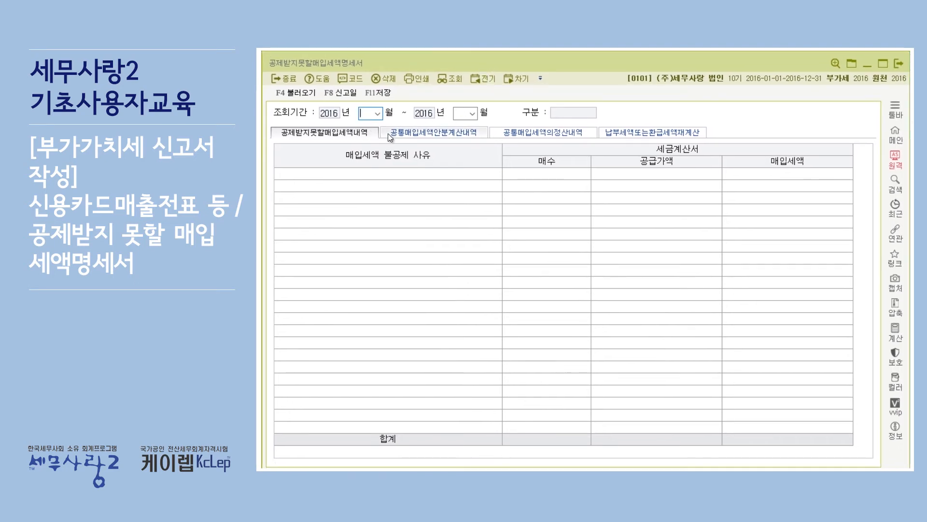
Look through the common input tax allocation, settlement and recalculation sections, returning to 공제받지못할매입세액내역
click(530, 133)
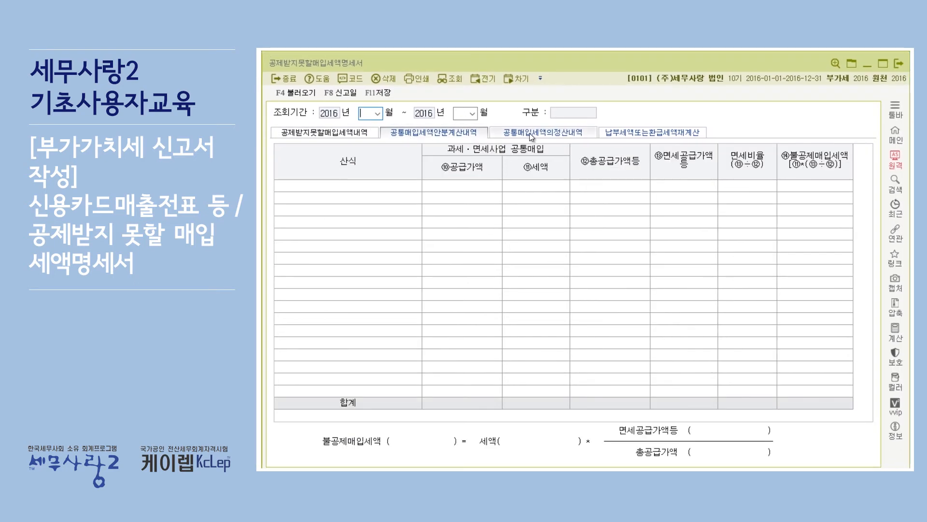
click(621, 133)
click(341, 133)
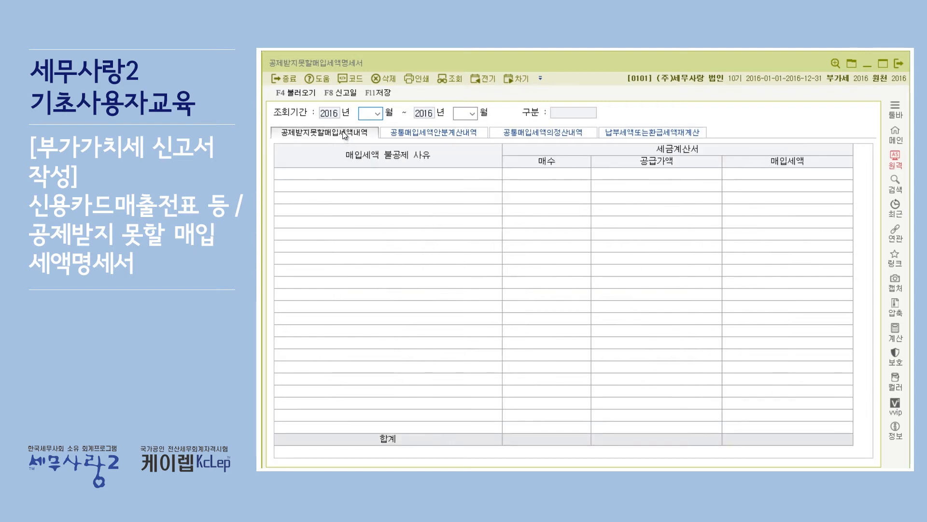
Load the 공제받지못할매입세액명세서 for April to June 2016 and select the 접대비 및 이와 유사한 비용 관련 row
text(4)
key(Return)
key(Return)
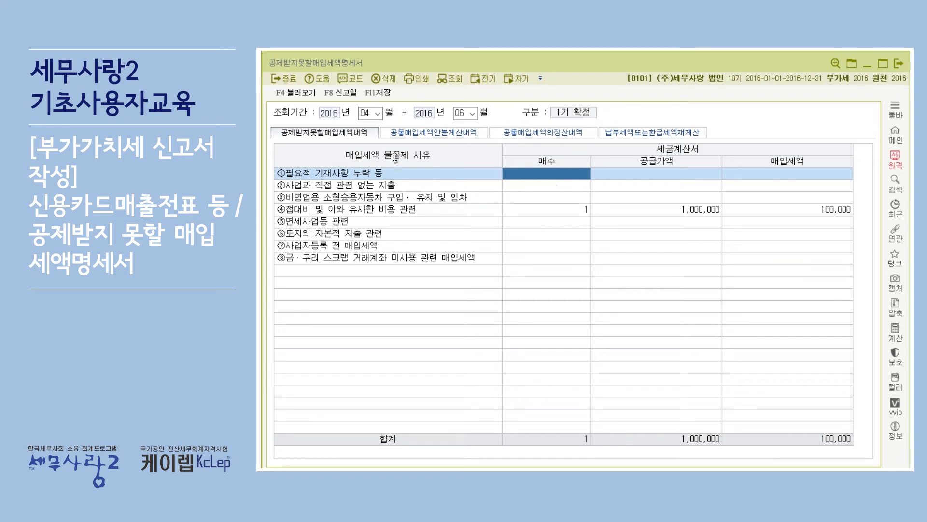
click(574, 211)
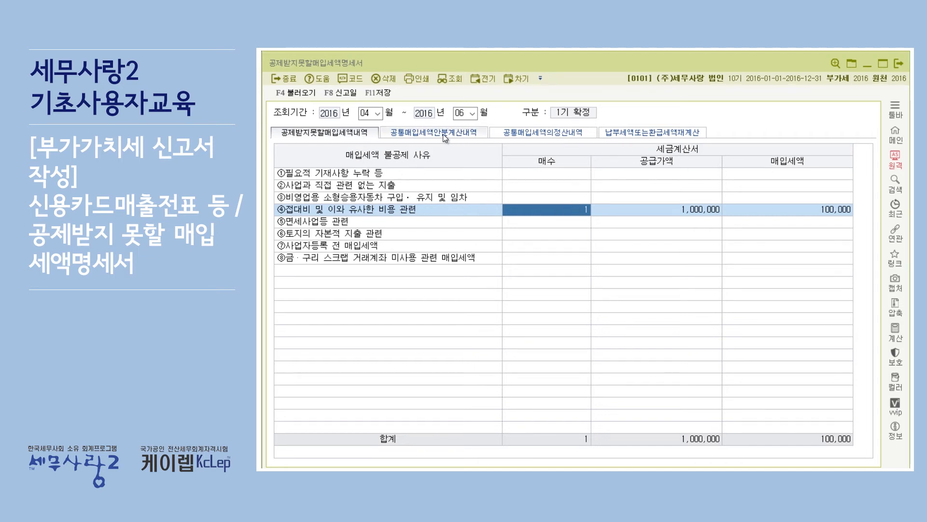
View the 산식 options in 공통매입세액안분계산내역 and decline loading the voucher data
click(406, 132)
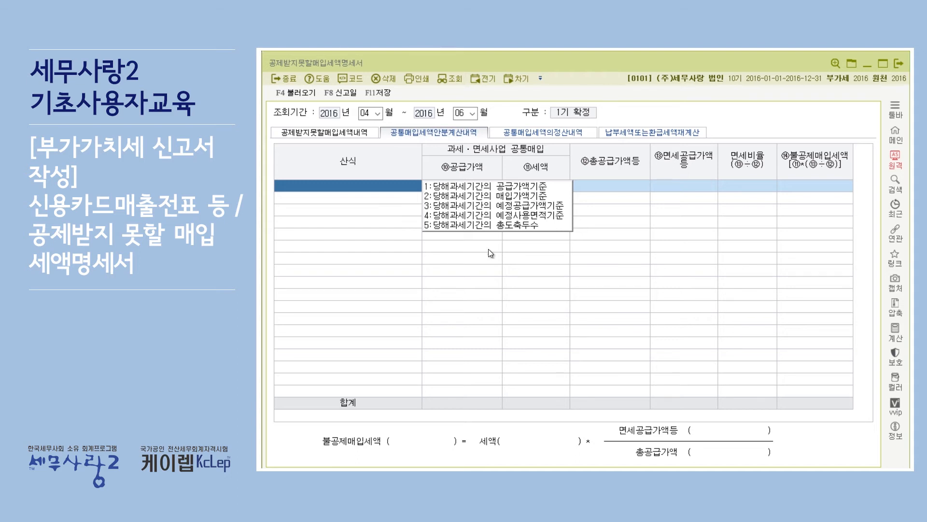
click(453, 187)
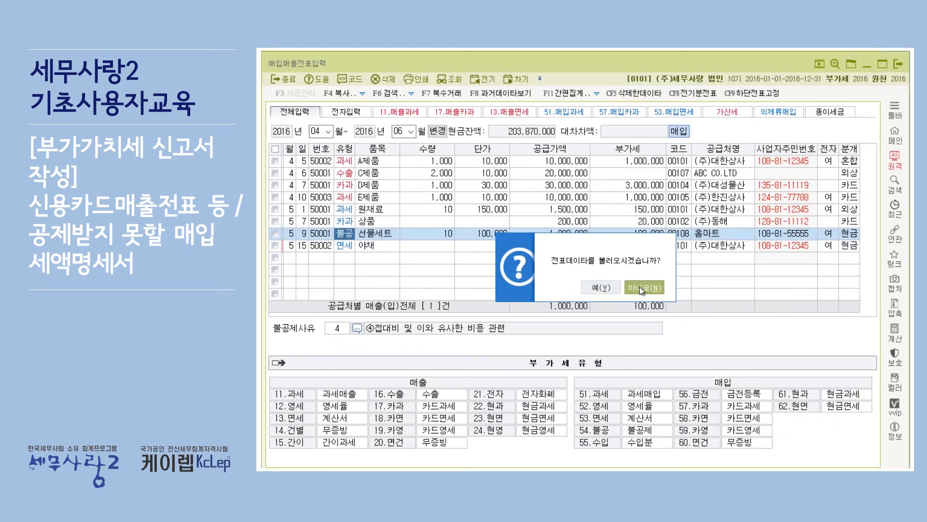
click(640, 287)
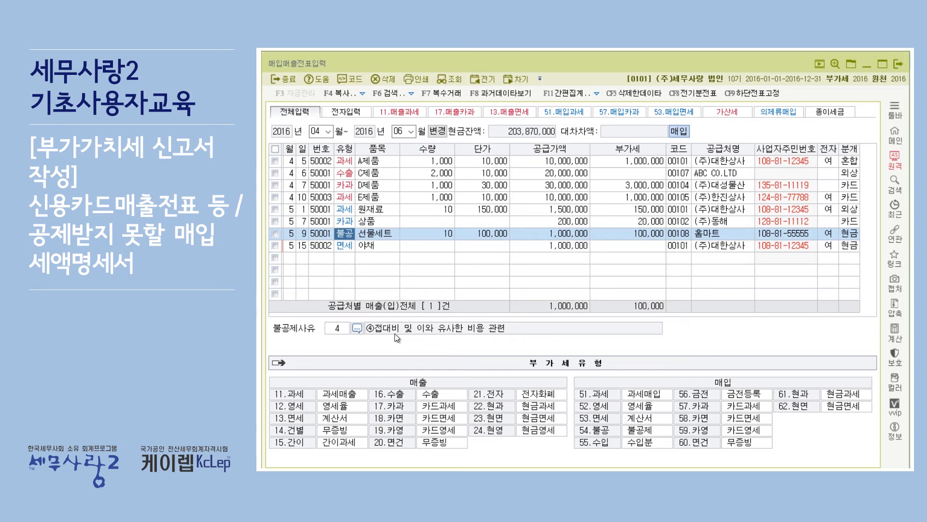
View the list of 불공제사유 options for the May 9 선물세트 voucher and close it without choosing another reason
click(358, 327)
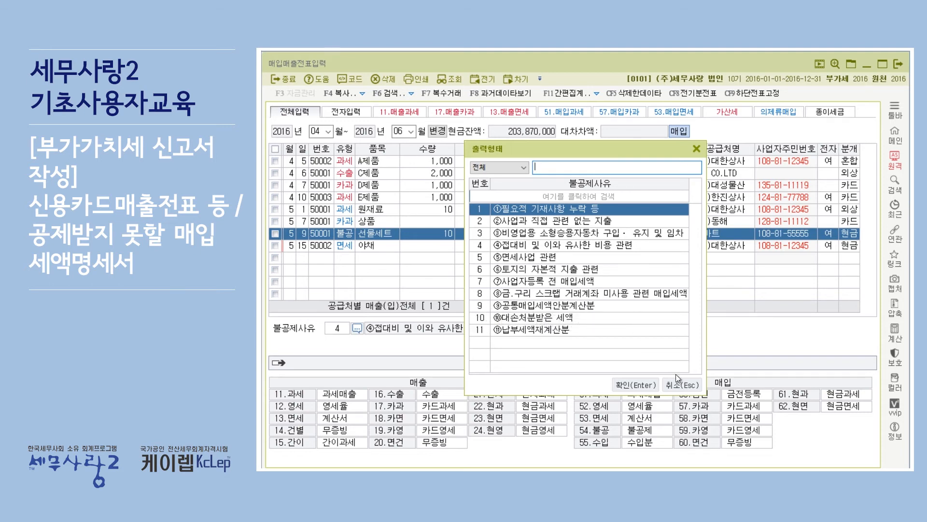
click(695, 382)
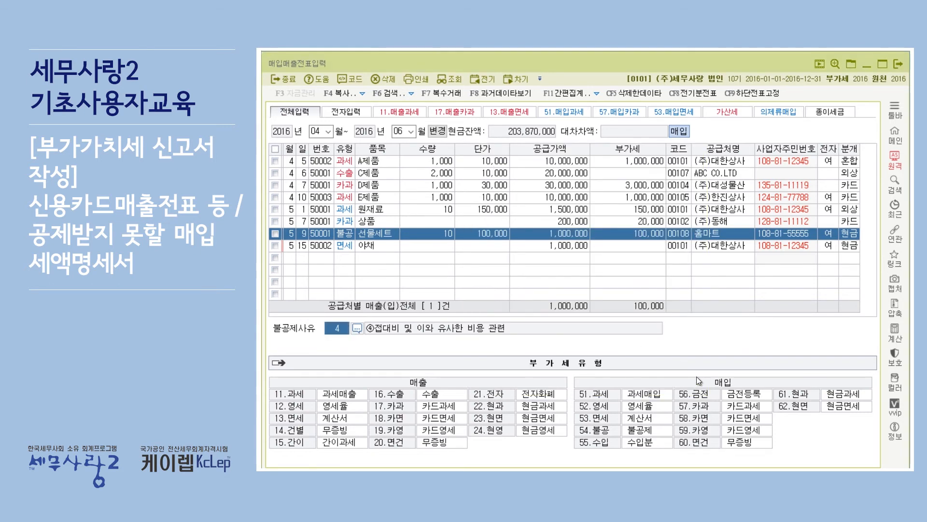
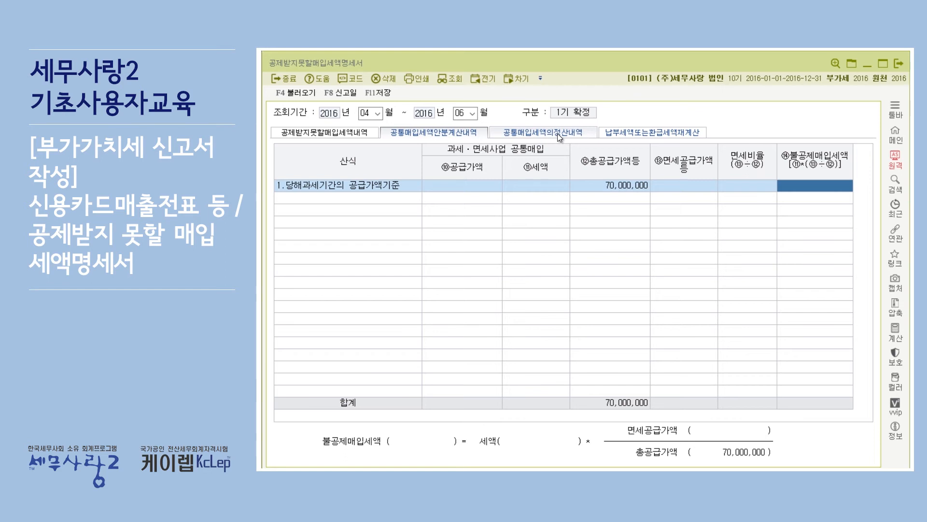
In 공통매입세액의정산내역, set the 산식 to 1.당해과세기간의 공급가액기준 and go to the row's 기불공제매입세액 and 가산또는공제되는매입세액 cells
click(557, 133)
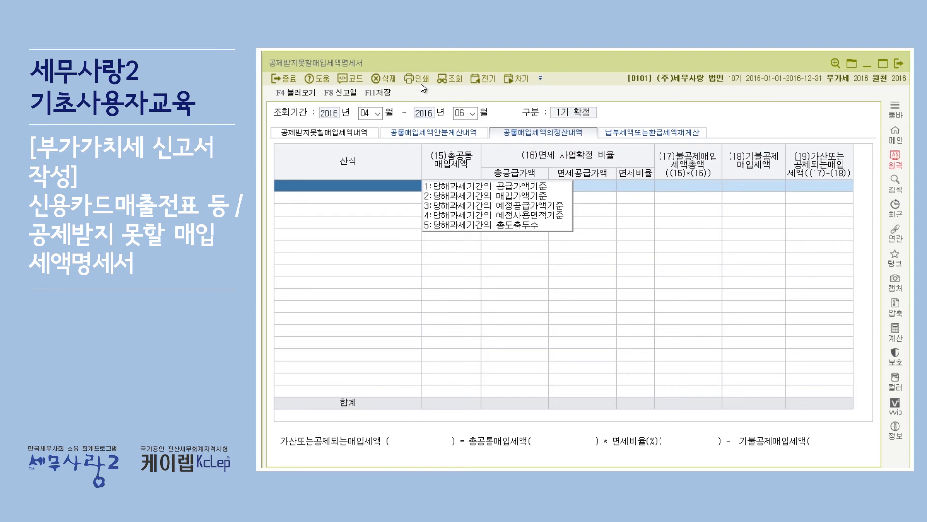
click(455, 131)
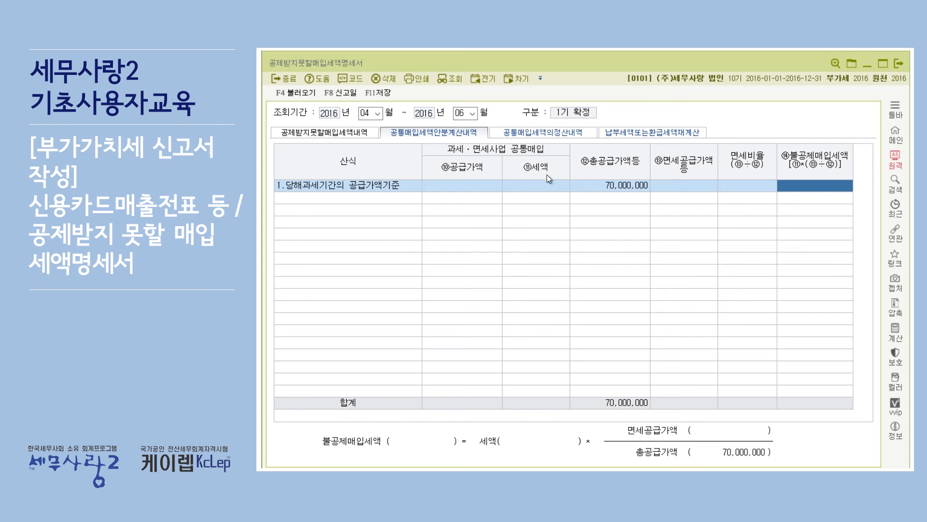
click(555, 132)
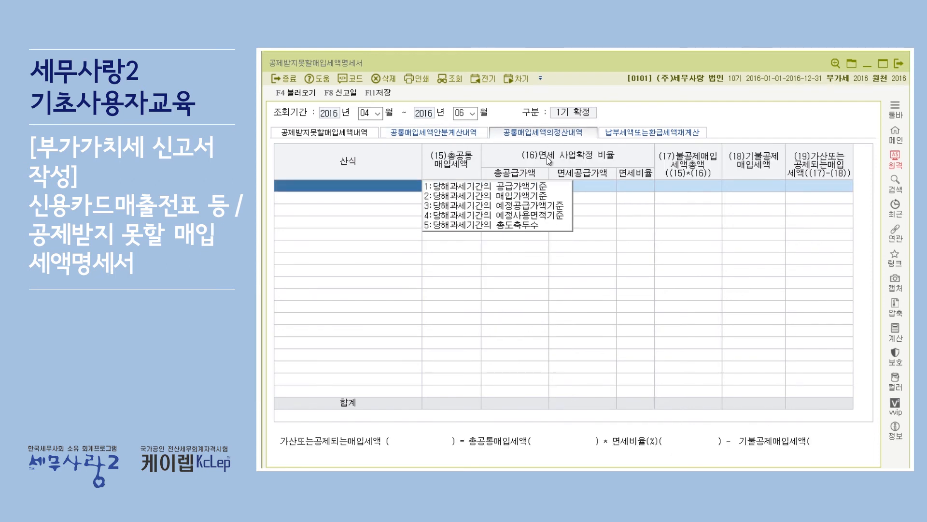
click(468, 186)
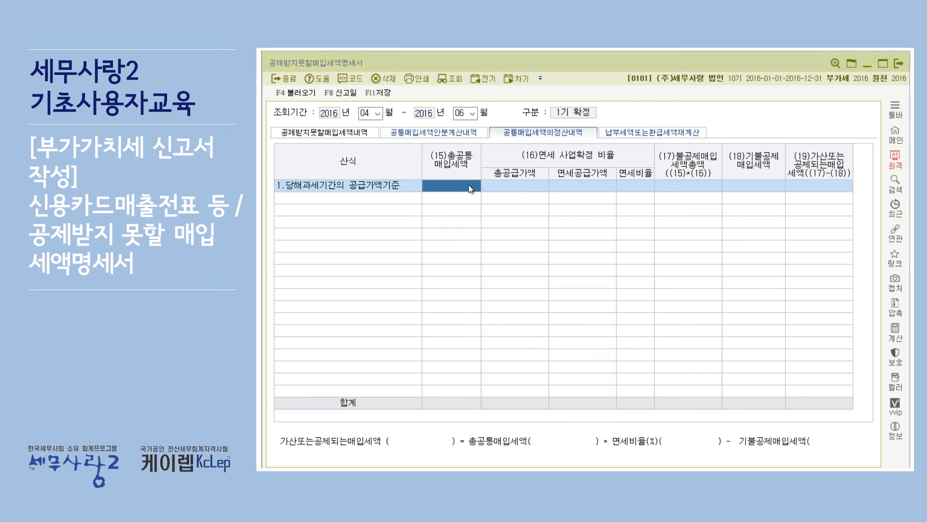
click(587, 287)
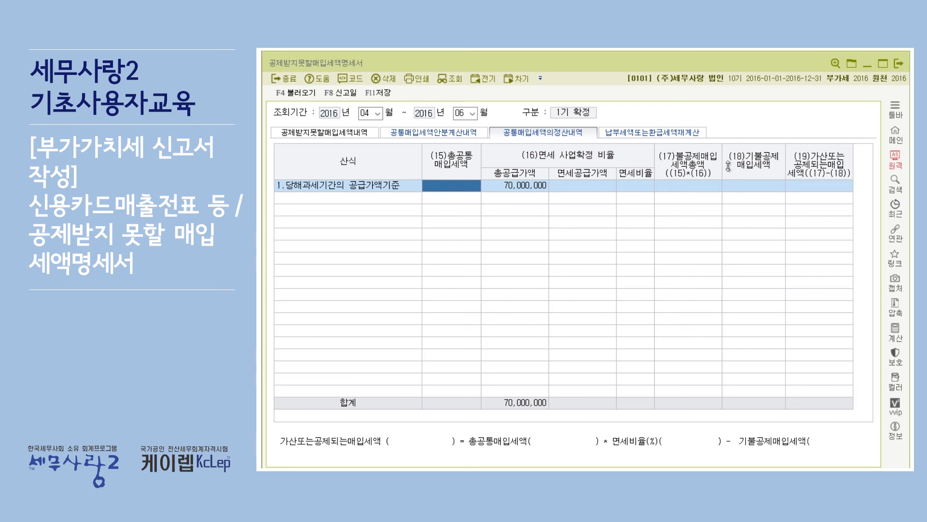
click(754, 186)
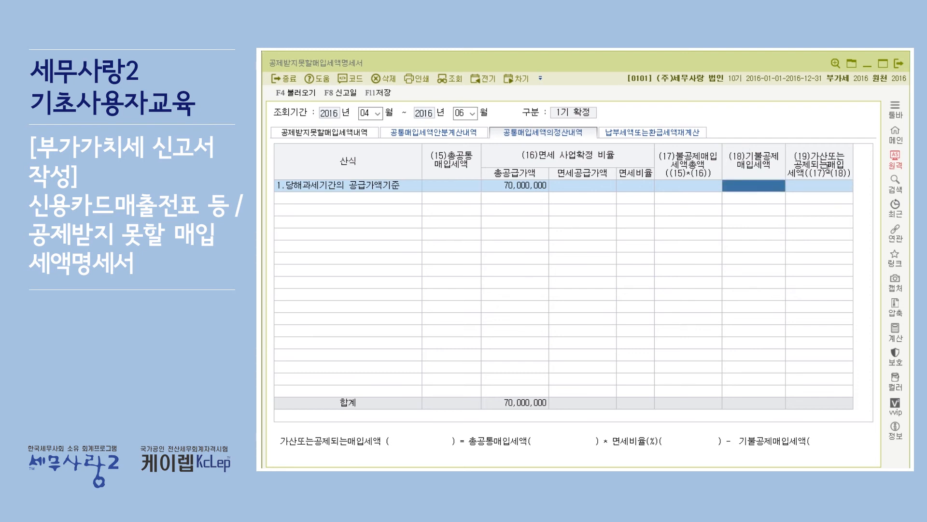
click(834, 190)
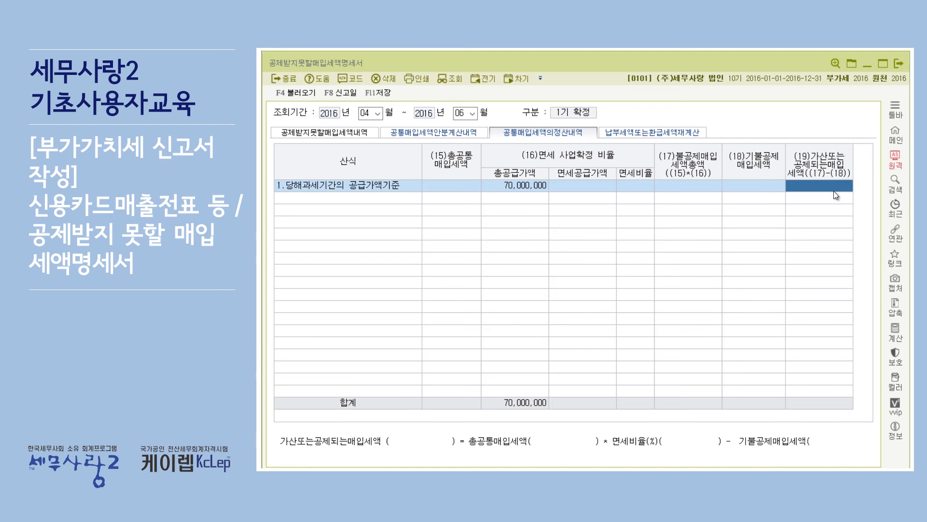
Compare the 공통매입세액안분계산내역 and 공통매입세액의정산내역 sections repeatedly, ending at 납부세액또는환급세액재계산
click(469, 131)
click(521, 130)
click(459, 131)
click(514, 132)
click(455, 134)
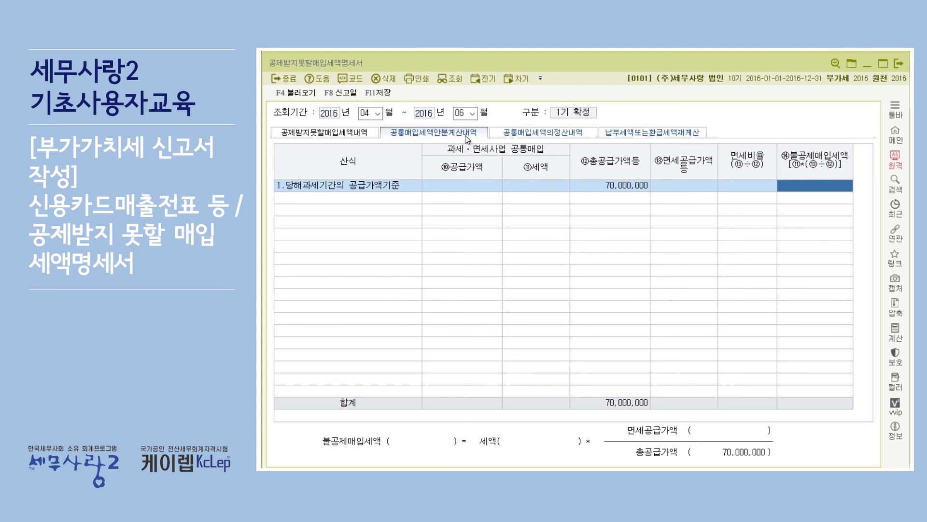
click(515, 135)
click(476, 134)
click(538, 131)
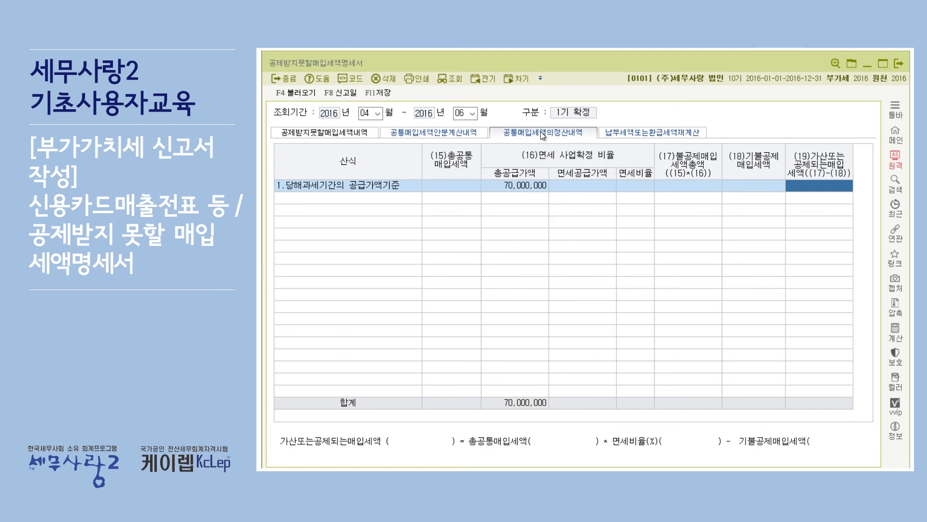
click(435, 134)
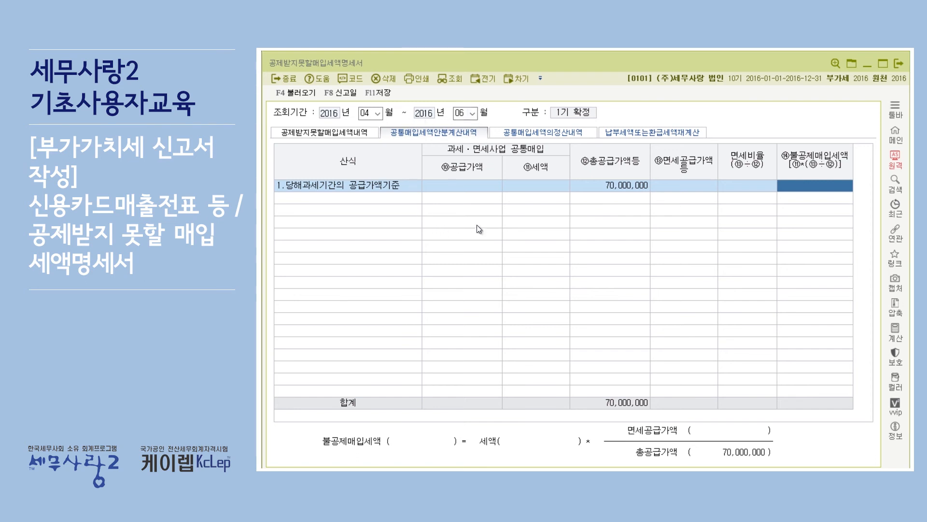
click(528, 133)
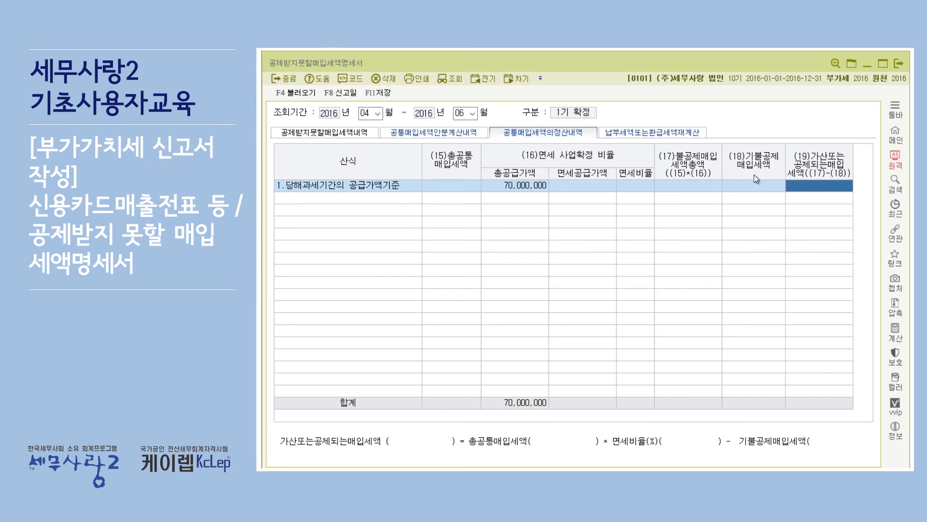
click(448, 137)
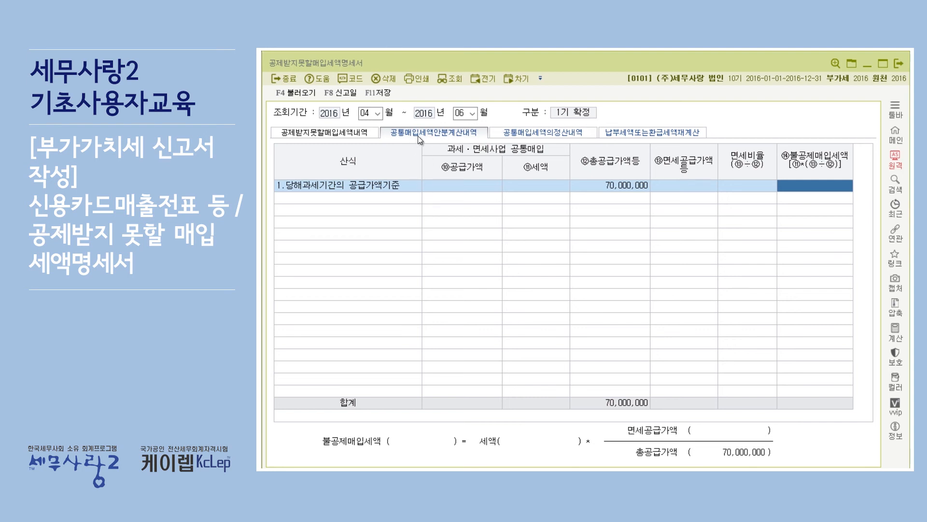
click(559, 131)
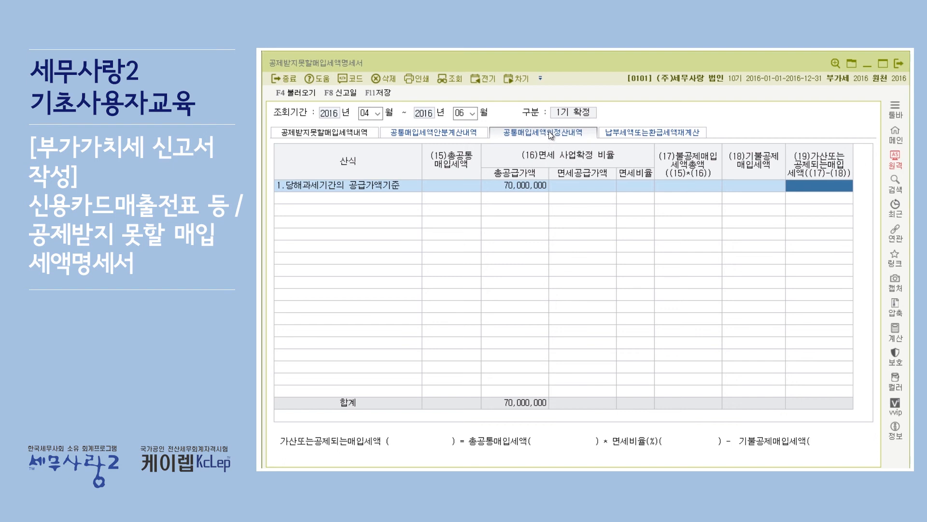
click(632, 131)
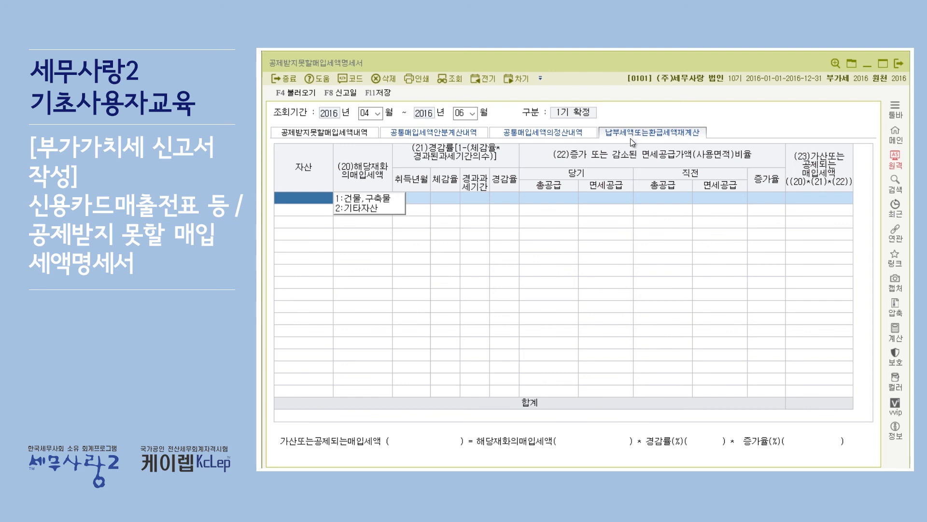